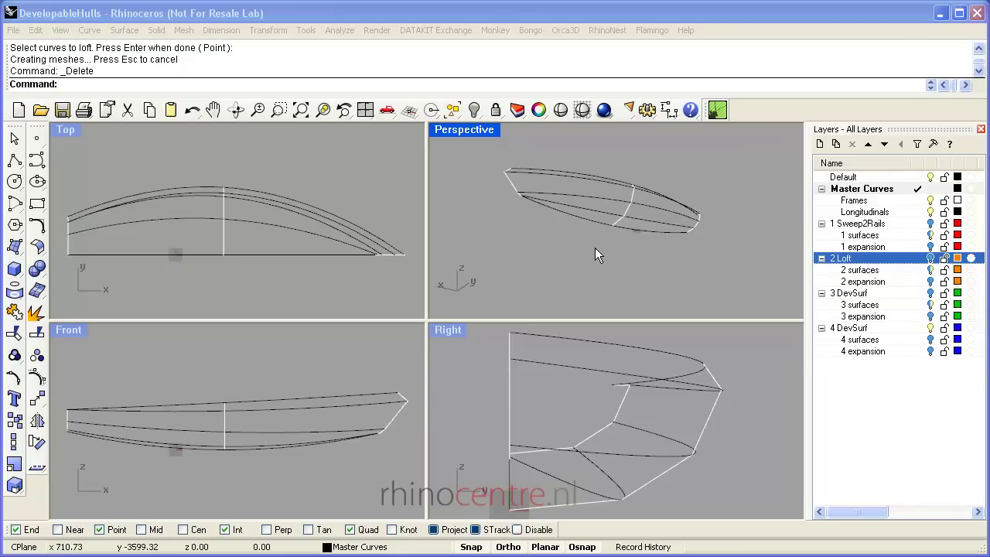
# Step: Maximize the Perspective viewport and orbit to view the hull wireframe
pyautogui.moveTo(594, 247); pyautogui.dragTo(629, 186, button='right')
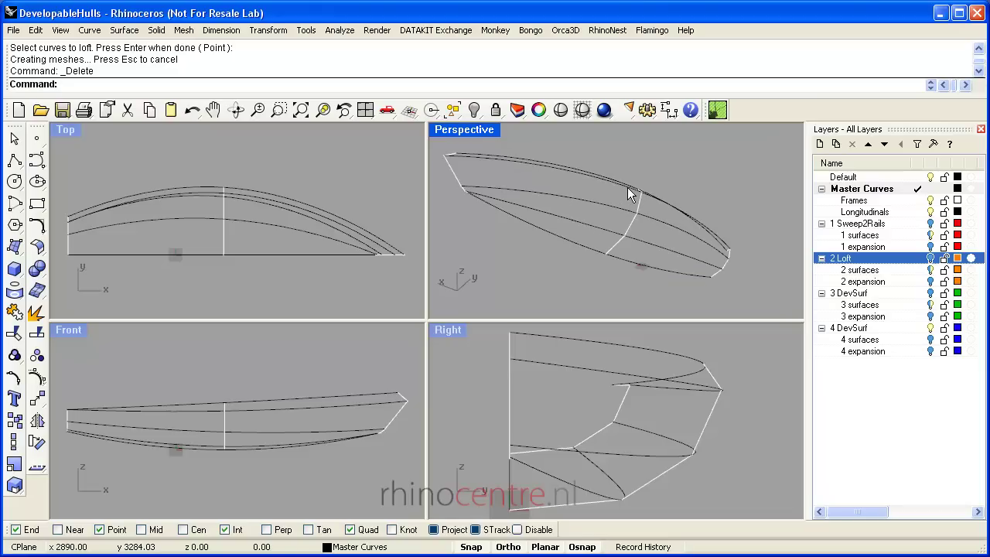
pyautogui.doubleClick(460, 131)
pyautogui.moveTo(464, 215); pyautogui.dragTo(459, 229, button='right')
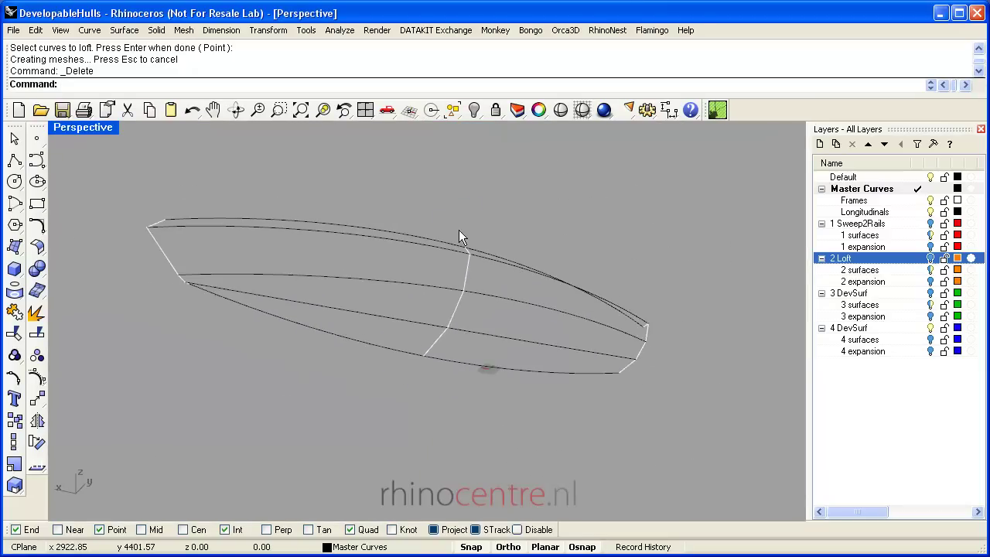
pyautogui.moveTo(377, 235)
pyautogui.mouseDown(button='right')
pyautogui.moveTo(376, 209)
pyautogui.moveTo(376, 270)
pyautogui.moveTo(501, 371)
pyautogui.moveTo(390, 233)
pyautogui.mouseUp(button='right')
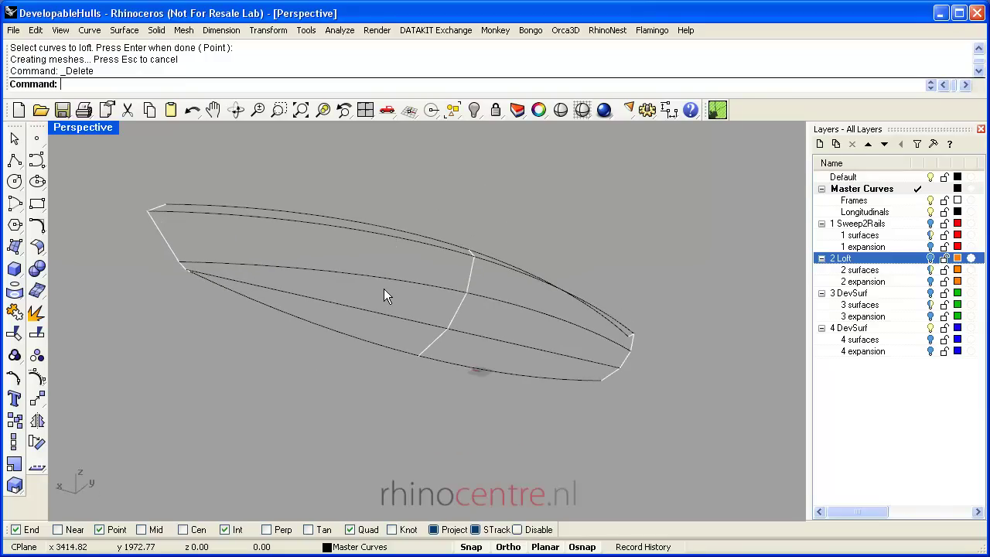
pyautogui.moveTo(394, 289); pyautogui.dragTo(425, 319, button='right')
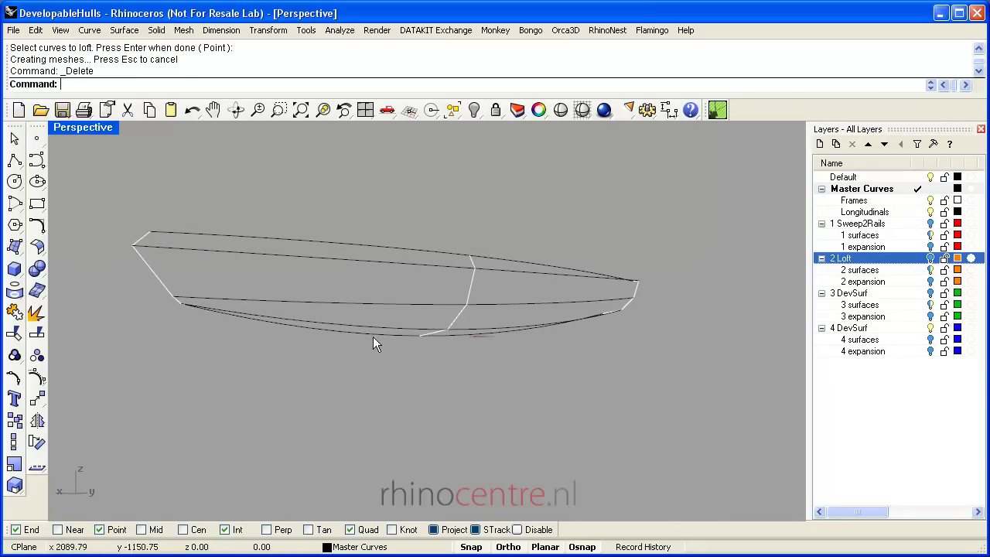
# Step: Orbit to a side-on view and window-select all the hull curves
pyautogui.moveTo(328, 351); pyautogui.dragTo(263, 207)
pyautogui.moveTo(263, 206); pyautogui.dragTo(467, 328, button='right')
pyautogui.click(300, 232)
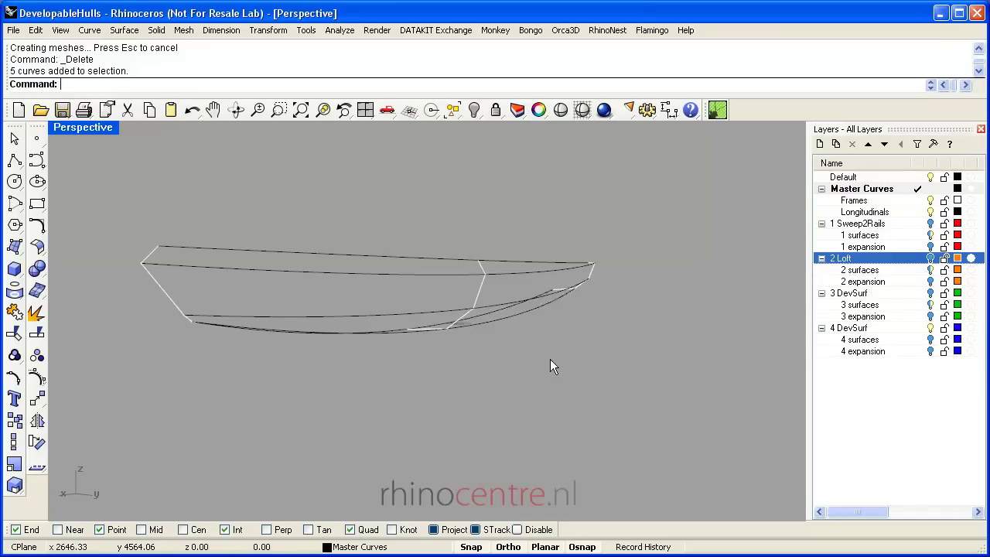
pyautogui.moveTo(543, 360); pyautogui.dragTo(521, 239, button='right')
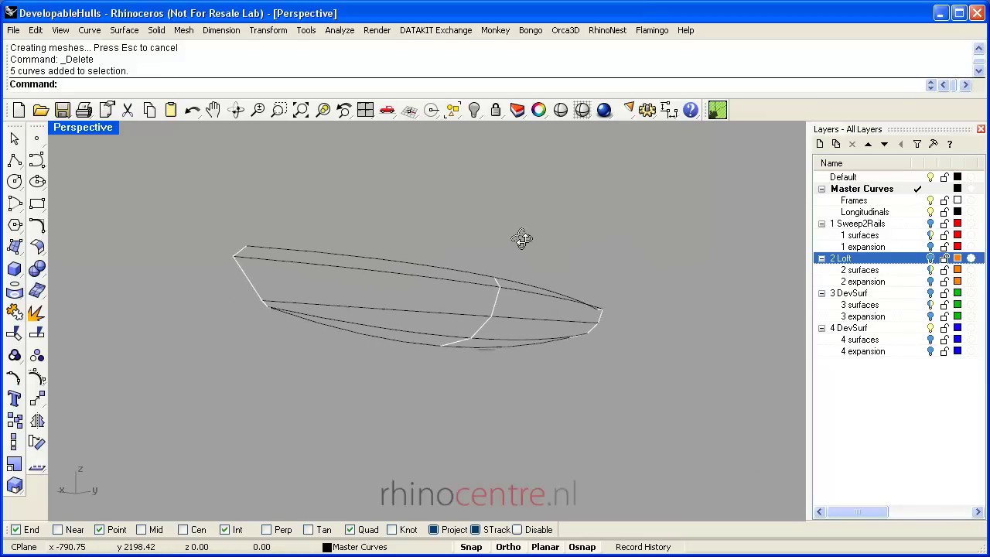
pyautogui.moveTo(157, 193); pyautogui.dragTo(712, 401)
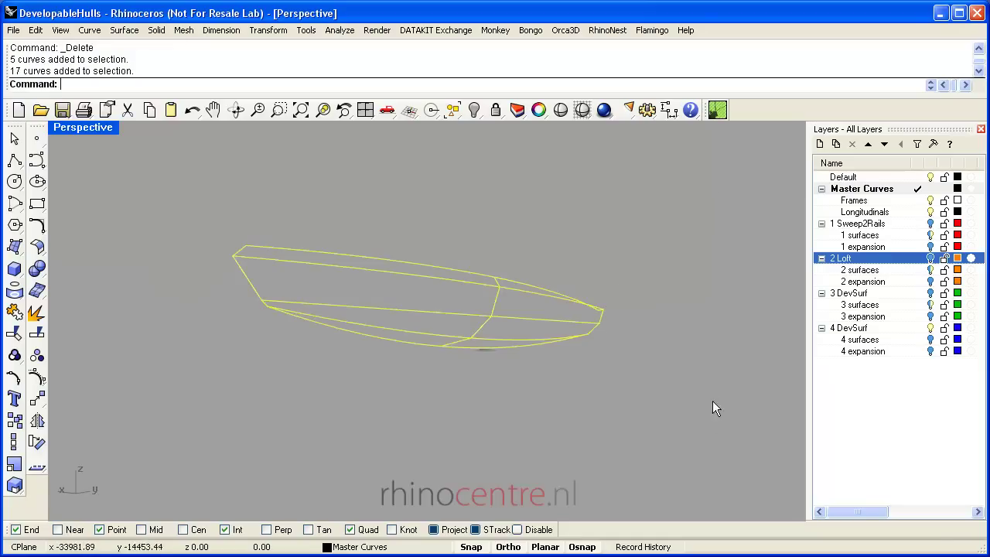
# Step: Show the selected hull curves' control points and window-select groups of points to inspect them
pyautogui.click(38, 378)
pyautogui.moveTo(60, 362); pyautogui.dragTo(361, 205, button='right')
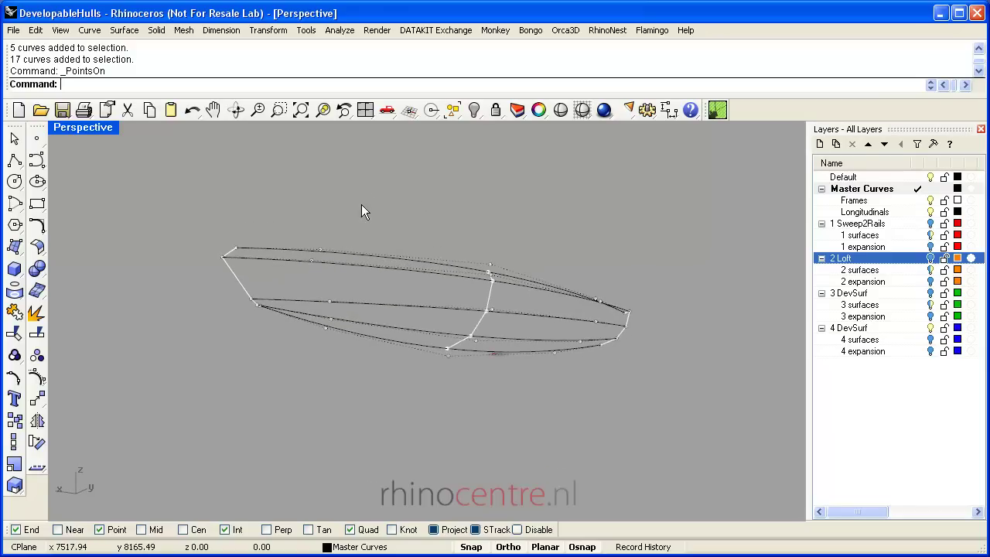
pyautogui.moveTo(436, 230); pyautogui.dragTo(356, 202, button='right')
pyautogui.moveTo(537, 185); pyautogui.dragTo(644, 388)
pyautogui.moveTo(645, 388); pyautogui.dragTo(660, 372, button='right')
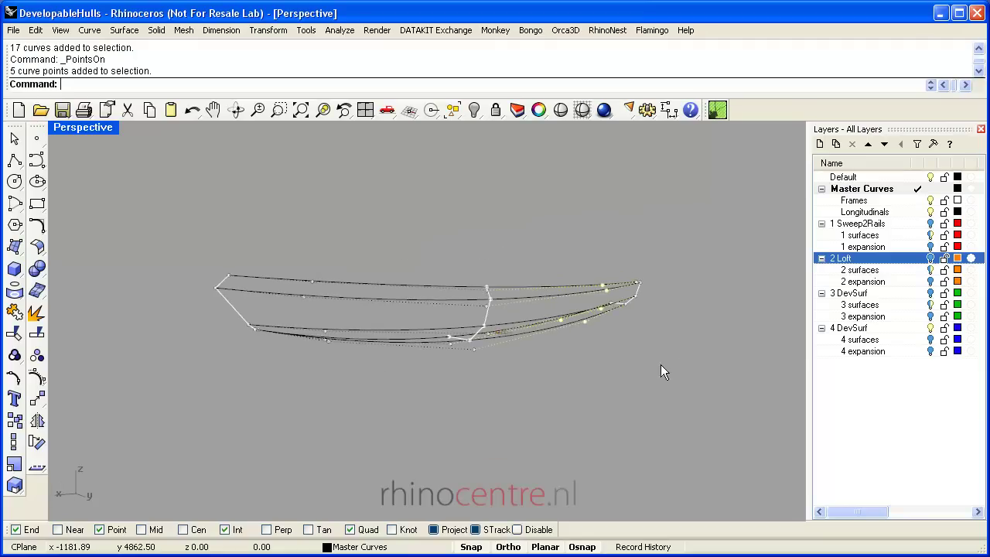
pyautogui.moveTo(285, 216); pyautogui.dragTo(377, 404)
pyautogui.moveTo(377, 403); pyautogui.dragTo(342, 202, button='right')
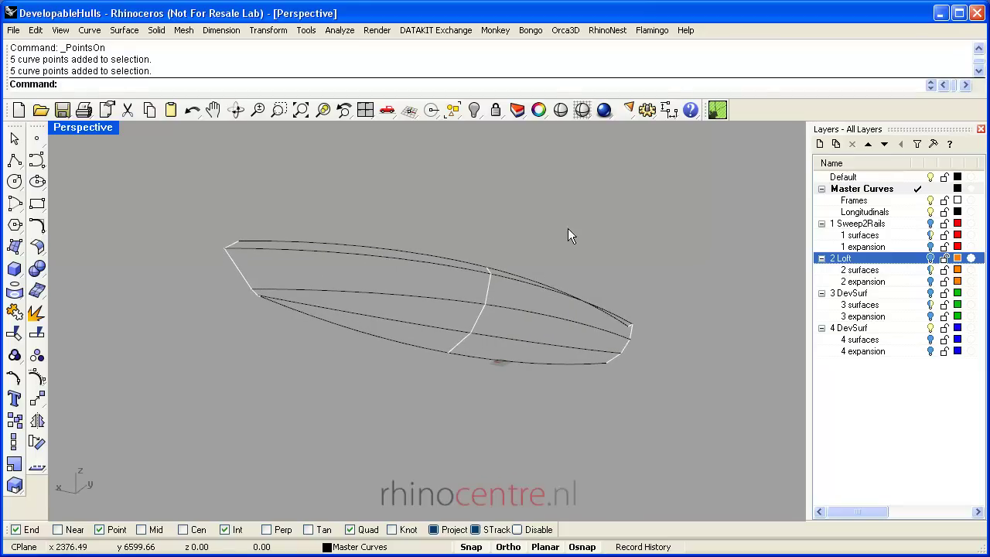
# Step: Make 1 Sweep2Rails the current layer and start a Sweep 2 Rails surface
pyautogui.click(861, 226)
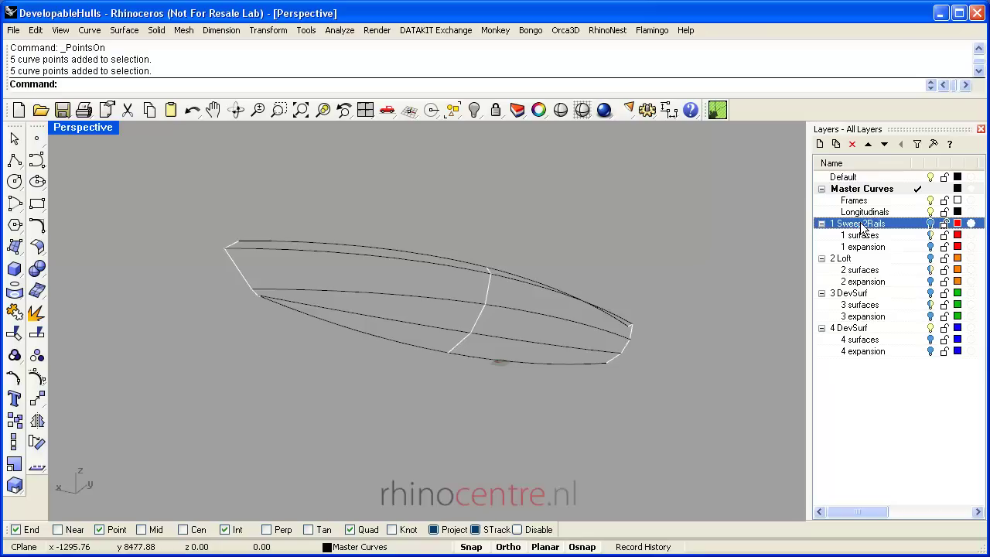
pyautogui.moveTo(733, 235); pyautogui.dragTo(239, 252, button='right')
pyautogui.click(124, 33)
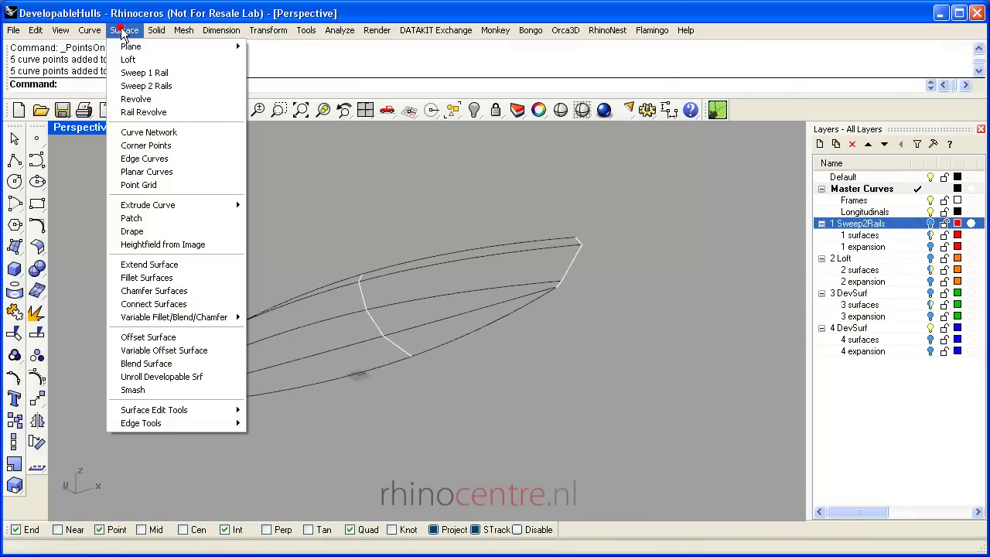
pyautogui.click(132, 86)
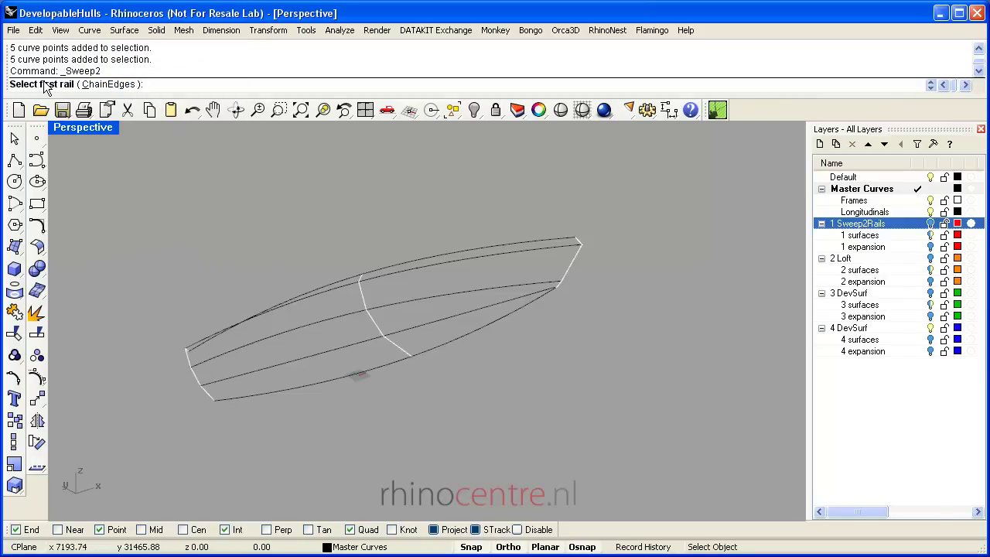
pyautogui.moveTo(183, 248); pyautogui.dragTo(255, 274, button='right')
# Step: Pick the two lowest longitudinals as rails and the stern, middle and bow sections
pyautogui.click(267, 424)
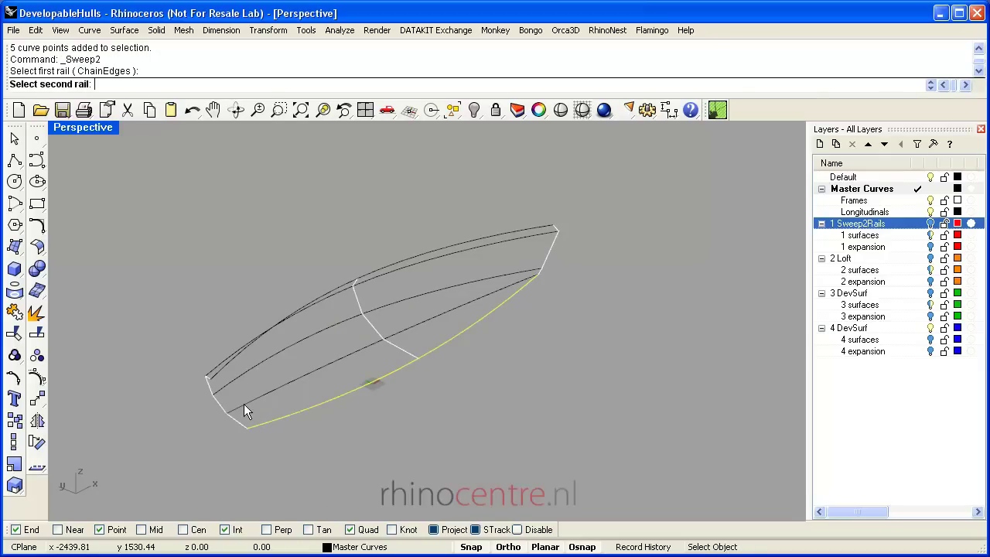
pyautogui.click(244, 404)
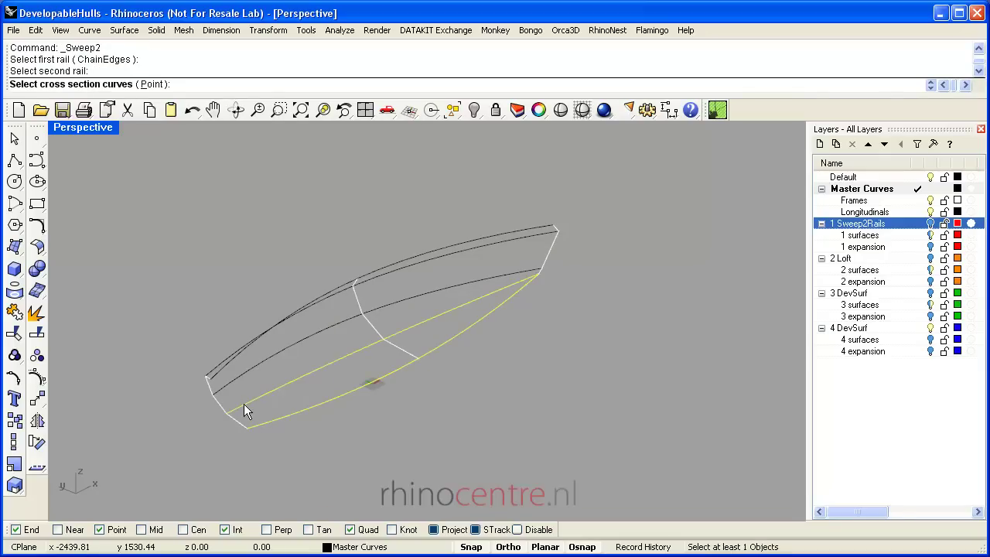
pyautogui.click(240, 424)
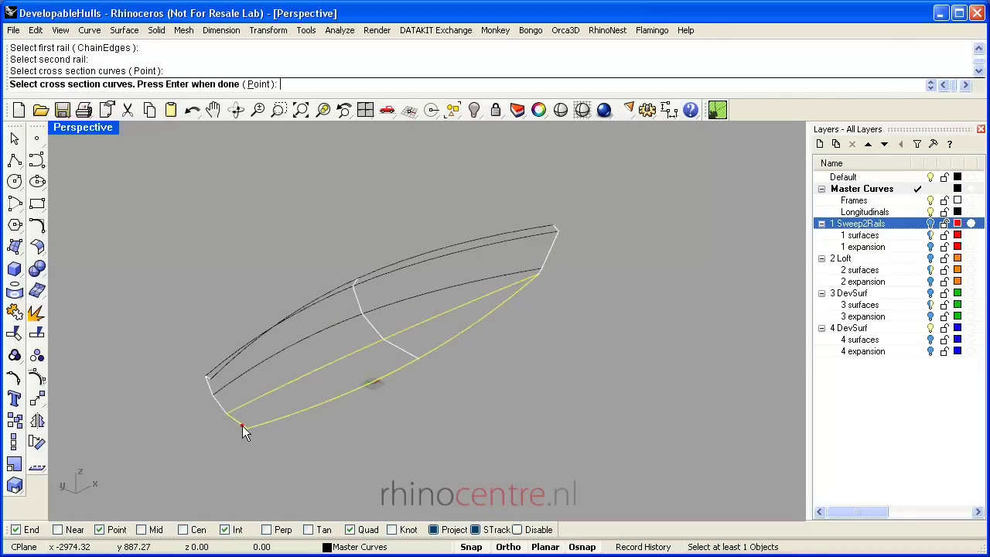
pyautogui.click(412, 354)
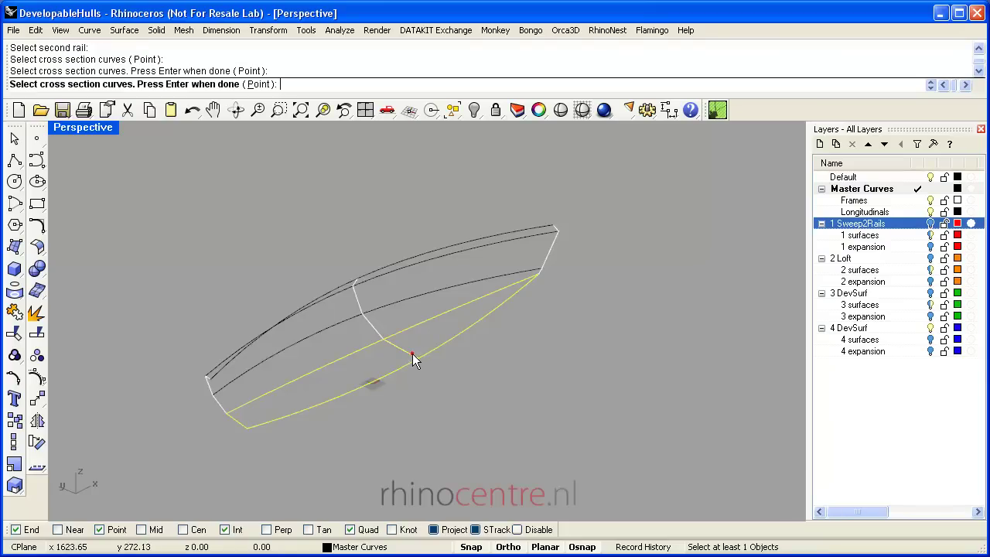
pyautogui.click(532, 276)
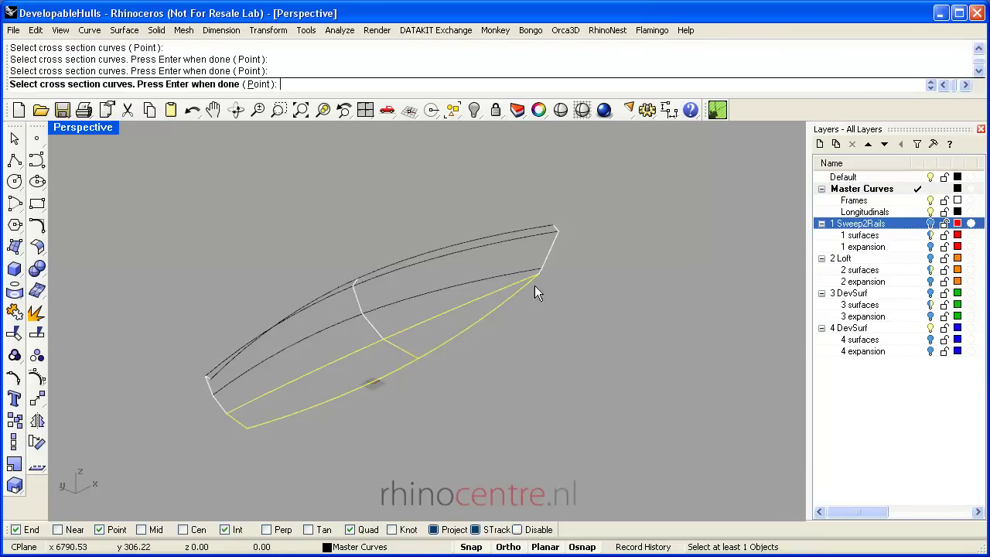
pyautogui.scroll(5, 537, 274)
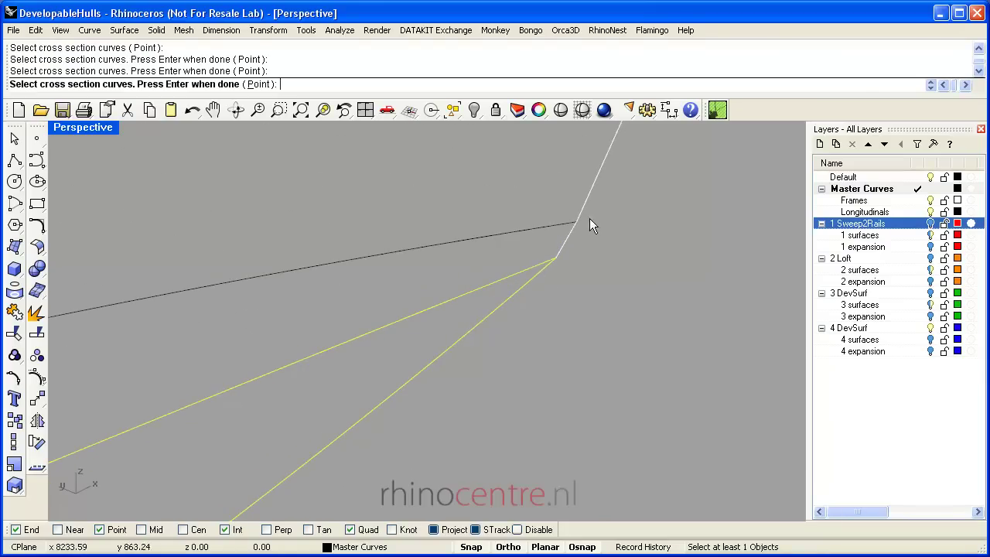
pyautogui.scroll(-5, 597, 215)
# Step: Create the swept bottom panel with the default sweep options
pyautogui.press('Return')
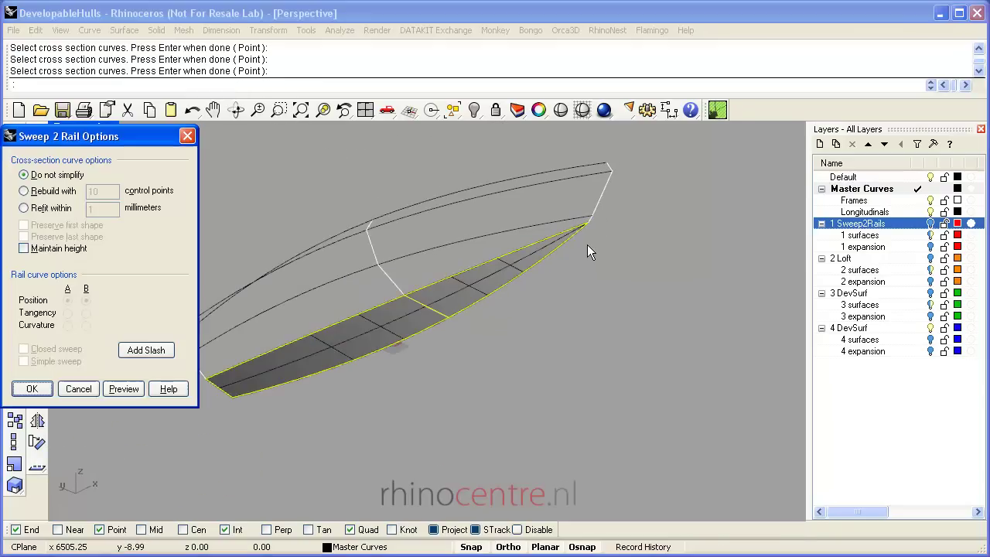
pyautogui.click(32, 389)
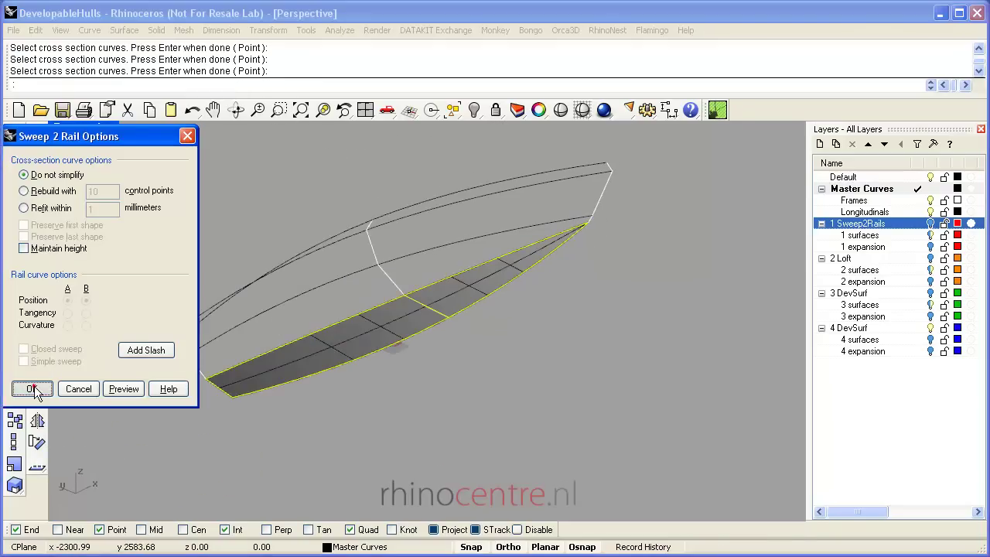
pyautogui.moveTo(266, 375); pyautogui.dragTo(291, 381, button='right')
pyautogui.moveTo(334, 343); pyautogui.dragTo(316, 343, button='right')
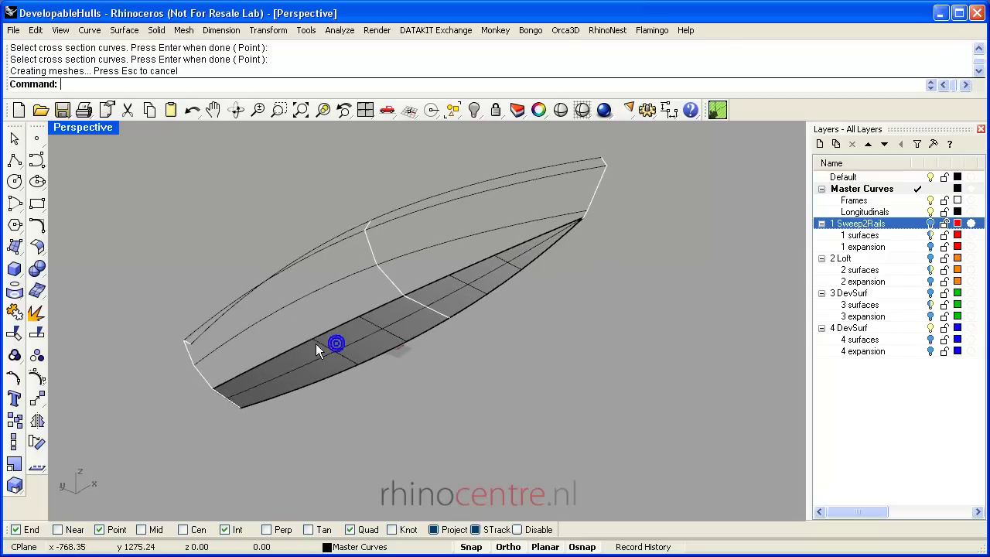
# Step: Move the flat expansion surface clear of the hull and orbit to inspect
pyautogui.moveTo(269, 377); pyautogui.dragTo(391, 439)
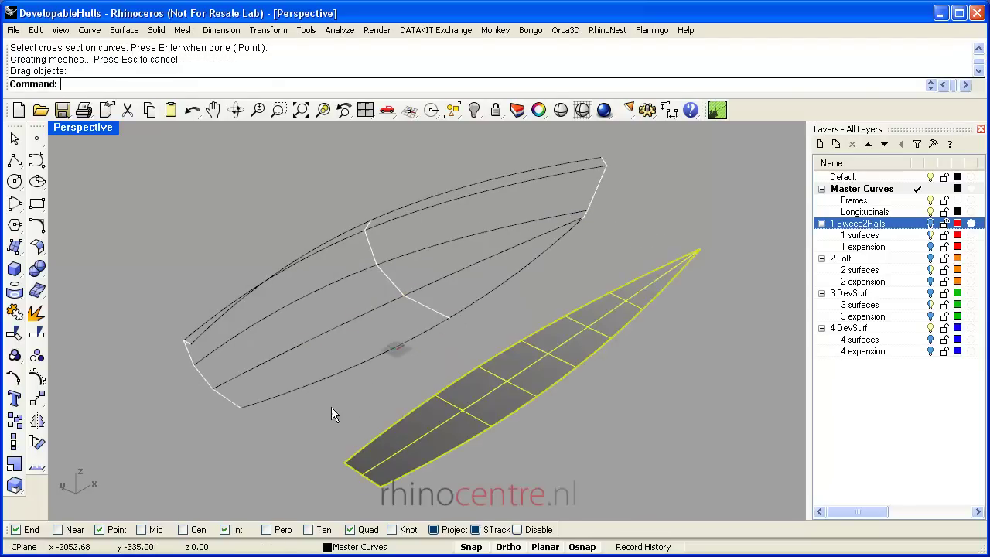
pyautogui.moveTo(327, 409); pyautogui.dragTo(393, 385, button='right')
pyautogui.moveTo(460, 345); pyautogui.dragTo(499, 334, button='right')
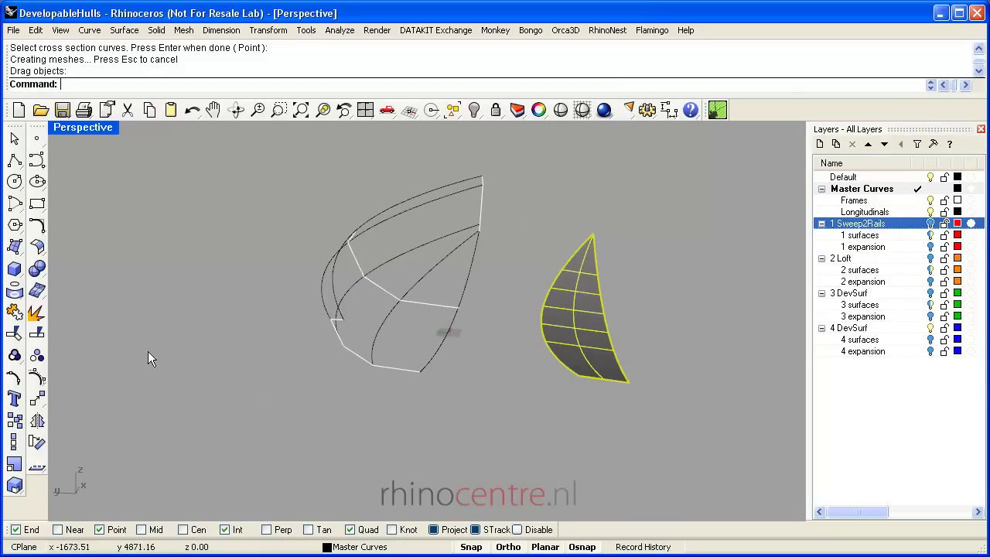
pyautogui.click(36, 377)
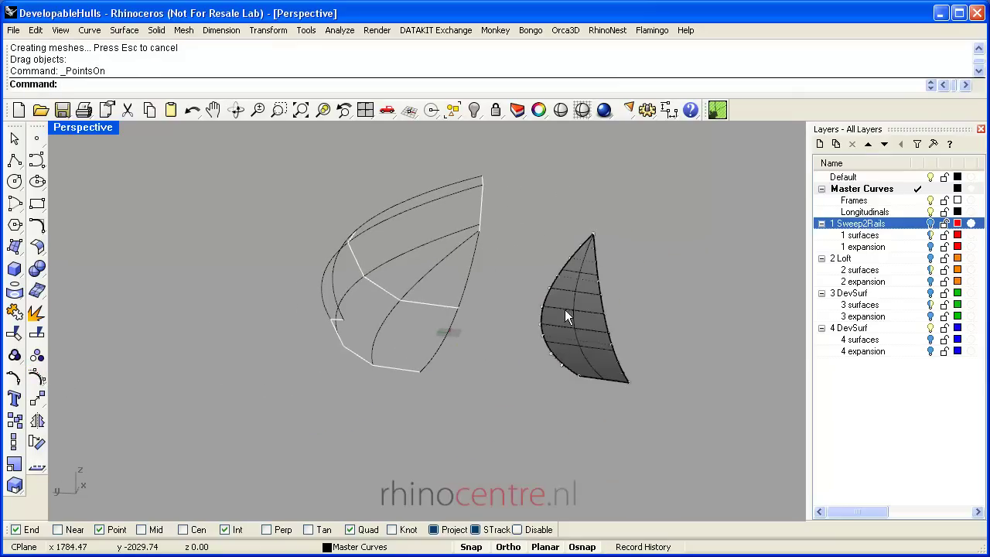
pyautogui.moveTo(564, 309); pyautogui.dragTo(557, 338, button='right')
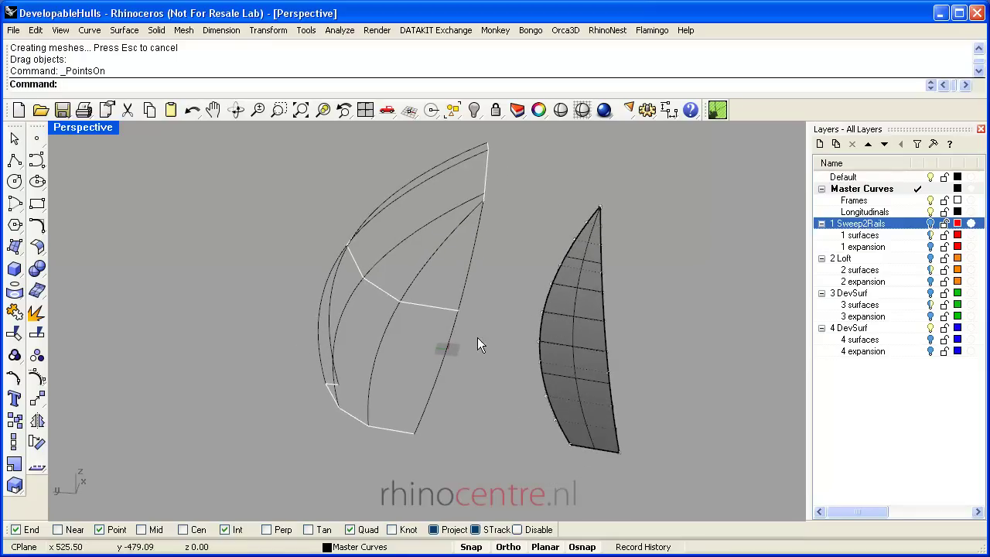
pyautogui.click(443, 346)
pyautogui.keyDown('shift'); pyautogui.click(386, 326); pyautogui.keyUp('shift')
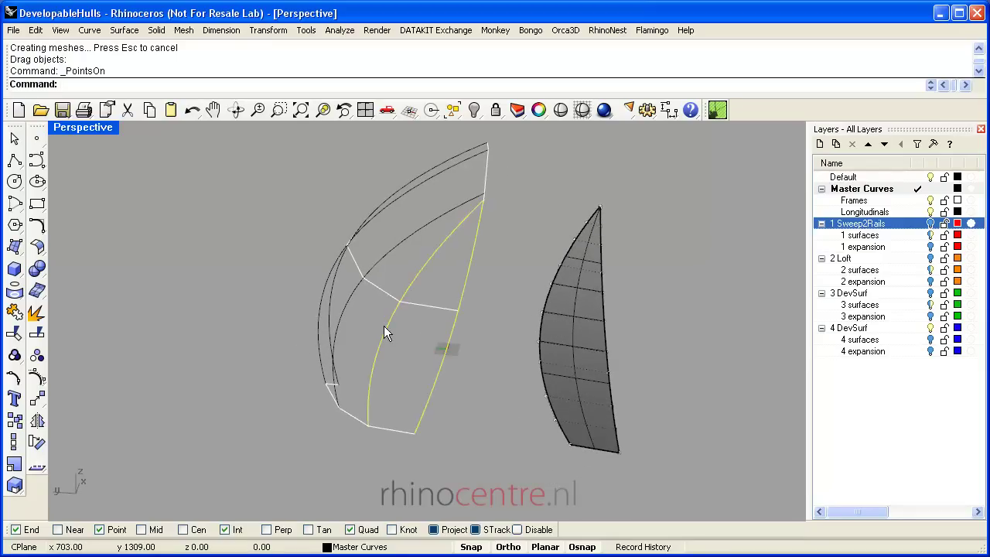
pyautogui.click(36, 378)
pyautogui.moveTo(661, 299)
pyautogui.mouseDown(button='right')
pyautogui.moveTo(541, 281)
pyautogui.moveTo(430, 296)
pyautogui.moveTo(242, 395)
pyautogui.mouseUp(button='right')
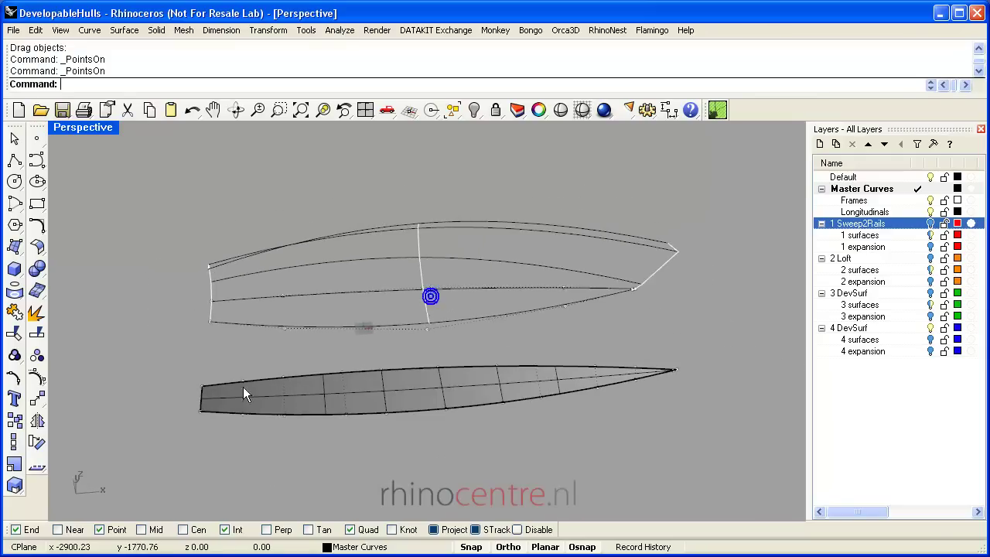
pyautogui.scroll(3, 243, 387)
pyautogui.scroll(-4, 133, 281)
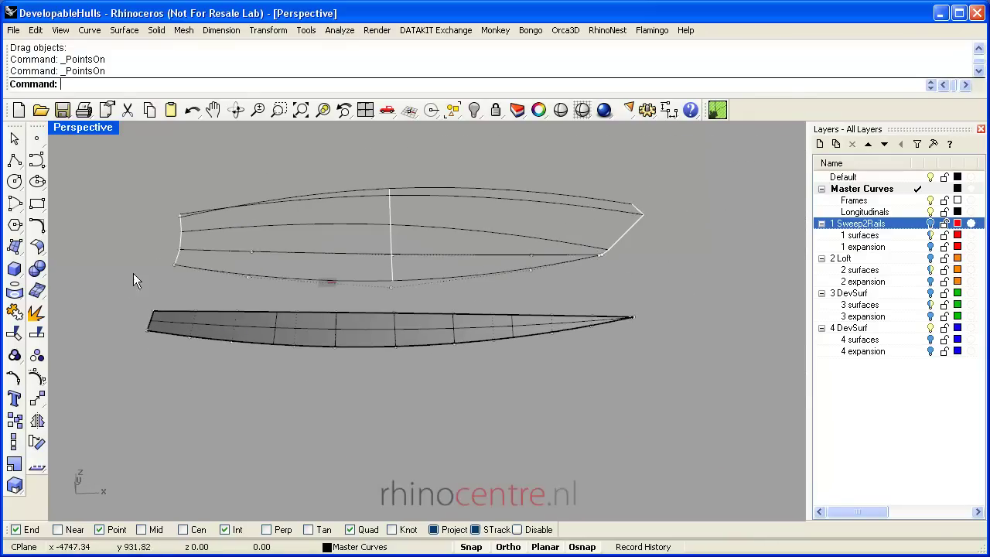
pyautogui.moveTo(119, 243); pyautogui.dragTo(653, 409)
pyautogui.moveTo(476, 324); pyautogui.dragTo(257, 327, button='right')
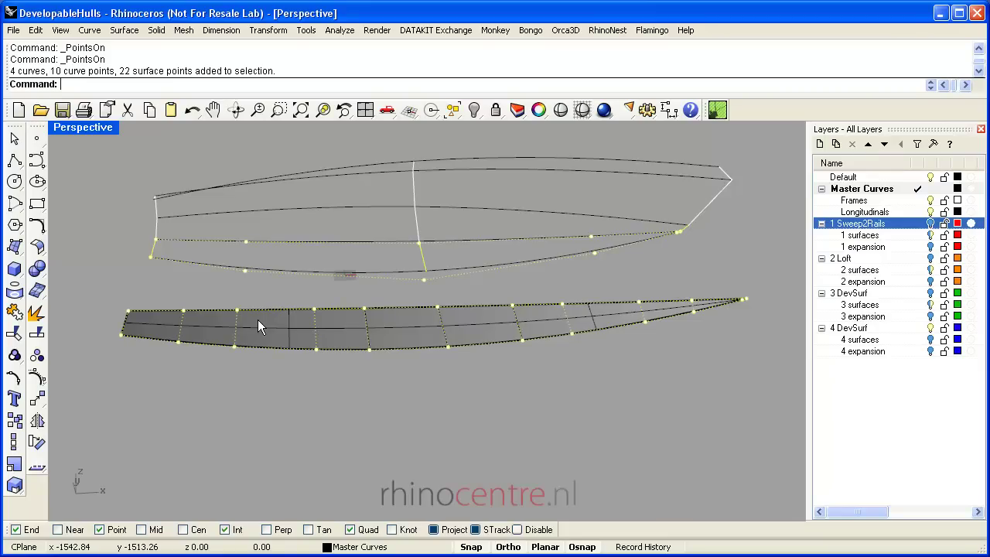
pyautogui.moveTo(255, 327); pyautogui.dragTo(359, 288, button='right')
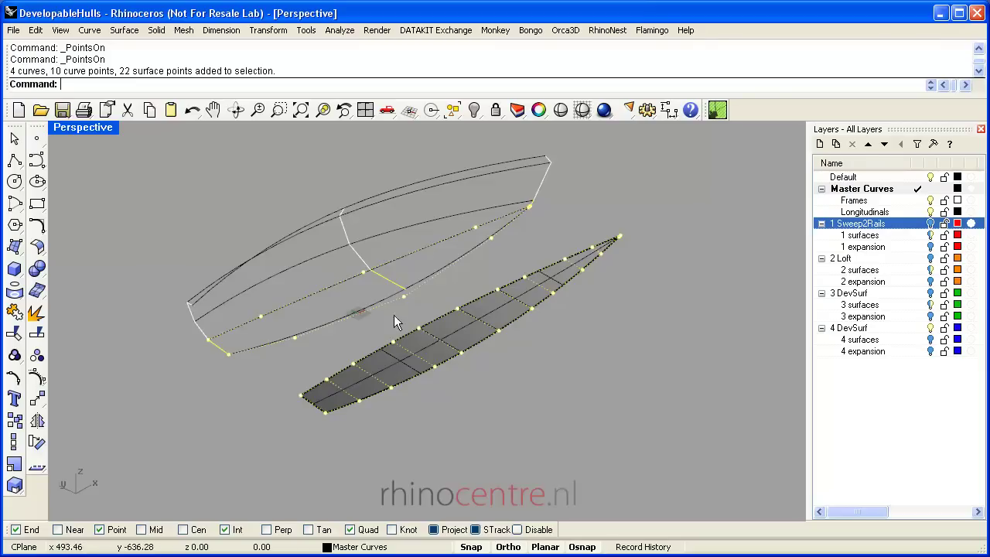
pyautogui.moveTo(384, 376); pyautogui.dragTo(416, 358, button='right')
pyautogui.scroll(3, 415, 307)
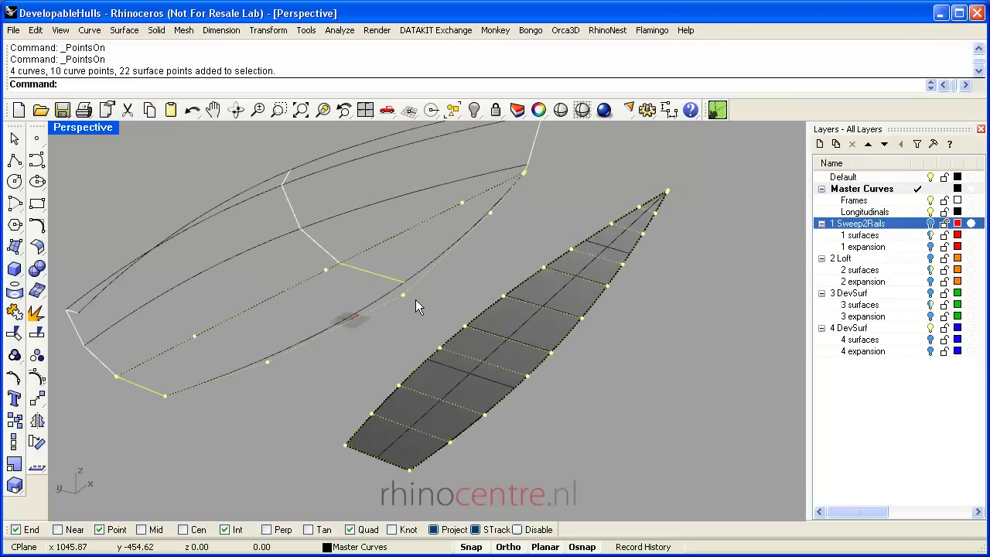
pyautogui.moveTo(415, 299); pyautogui.dragTo(430, 312, button='right')
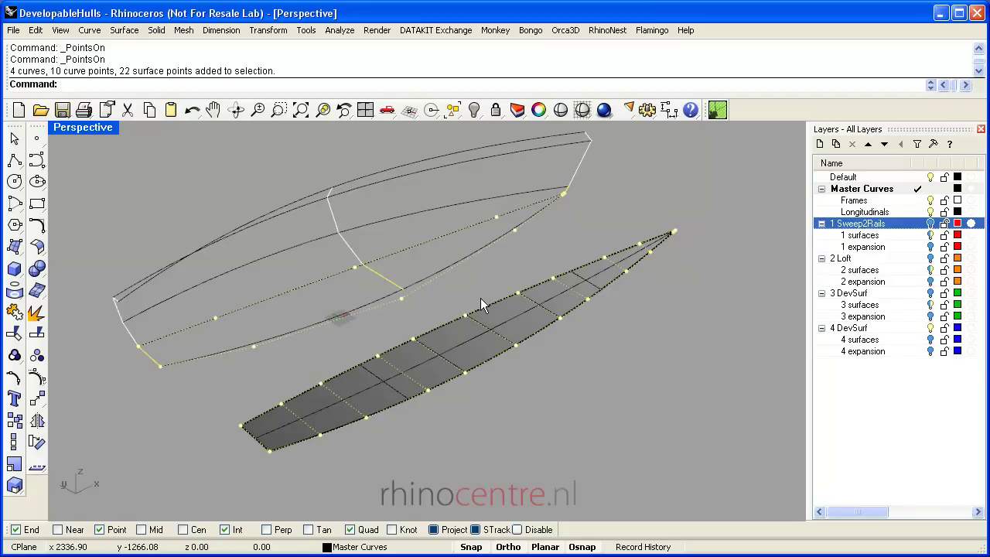
pyautogui.press('Escape')
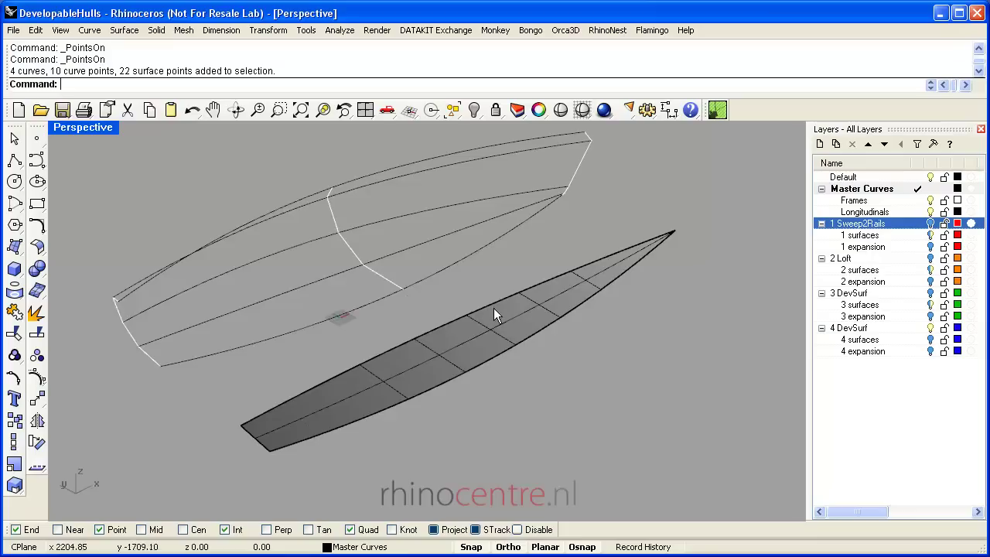
pyautogui.click(497, 329)
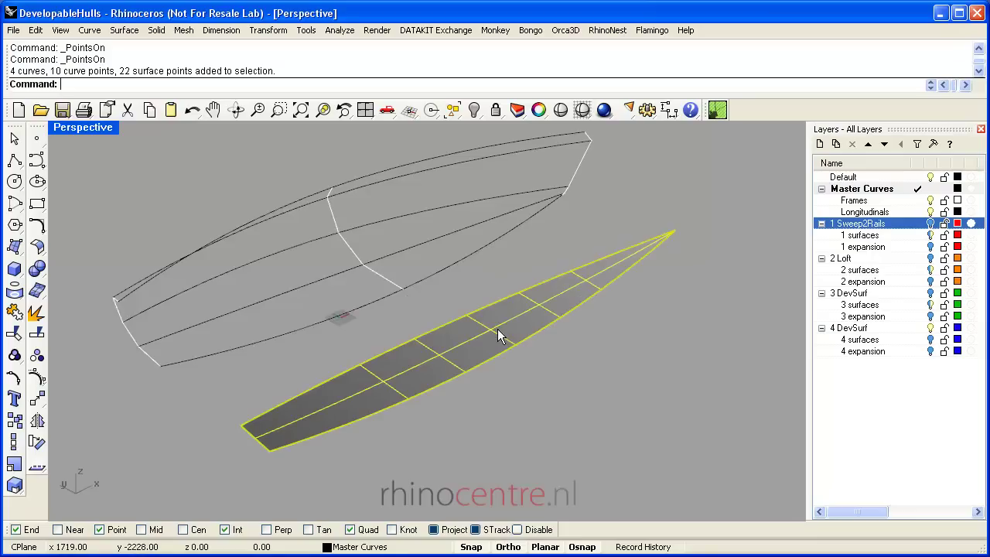
# Step: Delete the flat expansion surface and turn on the 1 Sweep2Rails layer to reveal the red hull
pyautogui.press('Delete')
pyautogui.moveTo(498, 329); pyautogui.dragTo(481, 339, button='right')
pyautogui.click(931, 224)
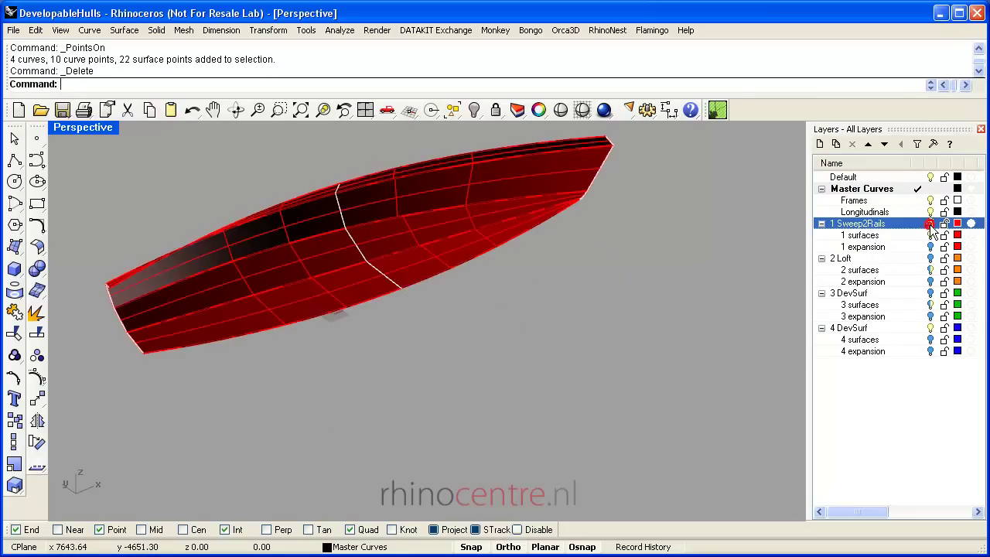
pyautogui.moveTo(705, 305); pyautogui.dragTo(317, 194, button='right')
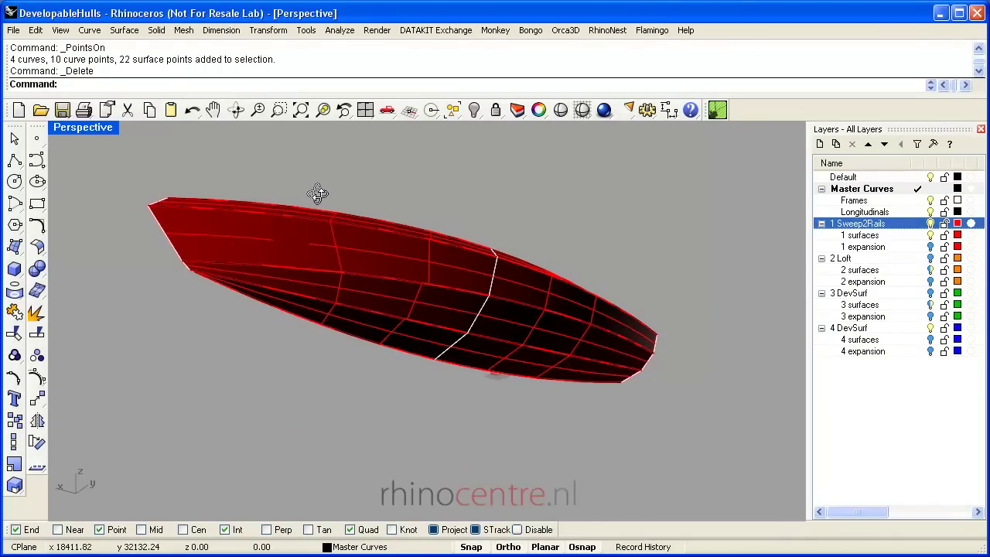
pyautogui.moveTo(616, 368); pyautogui.dragTo(644, 464, button='right')
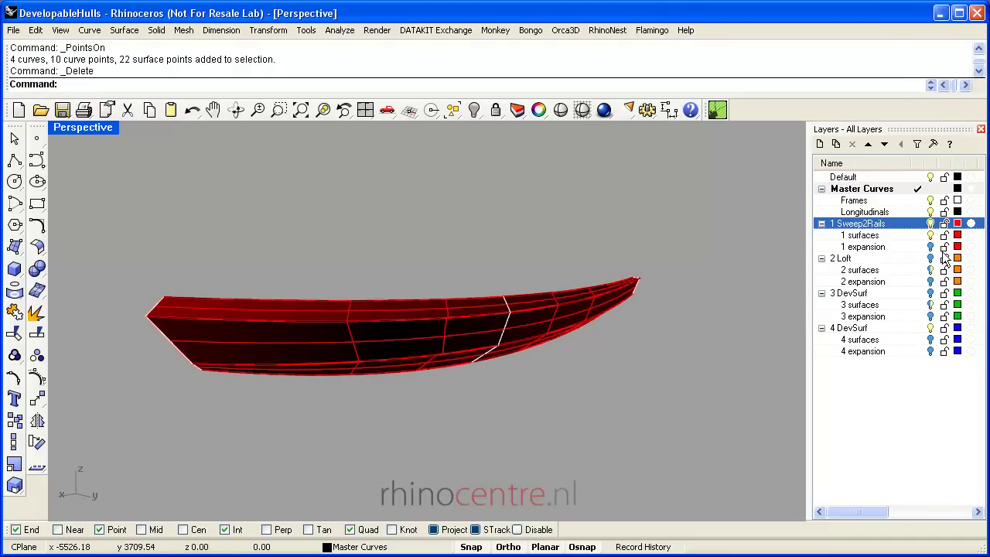
# Step: Hide the 1 Sweep2Rails layer and loft between the bottom hull curve and the chine curve
pyautogui.click(930, 224)
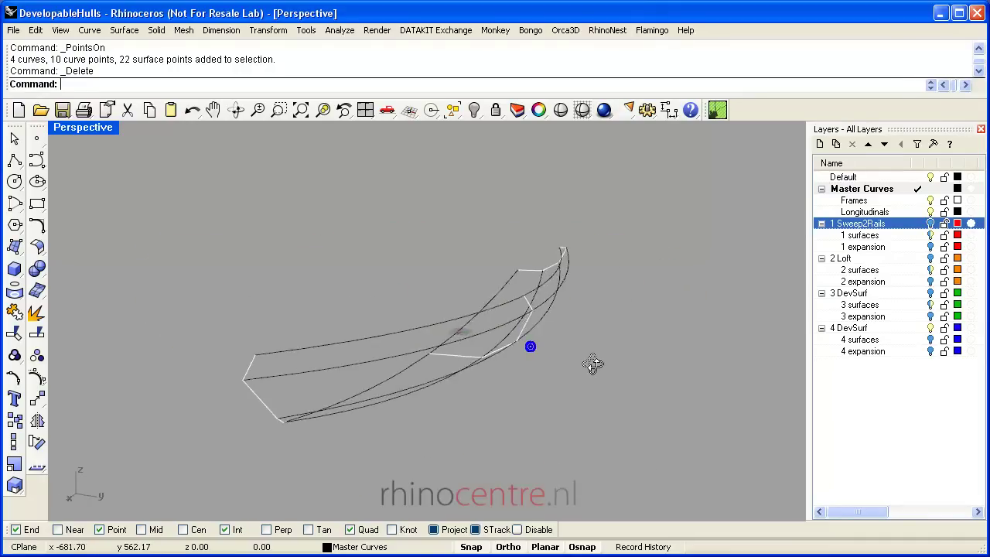
pyautogui.moveTo(594, 364); pyautogui.dragTo(234, 374, button='right')
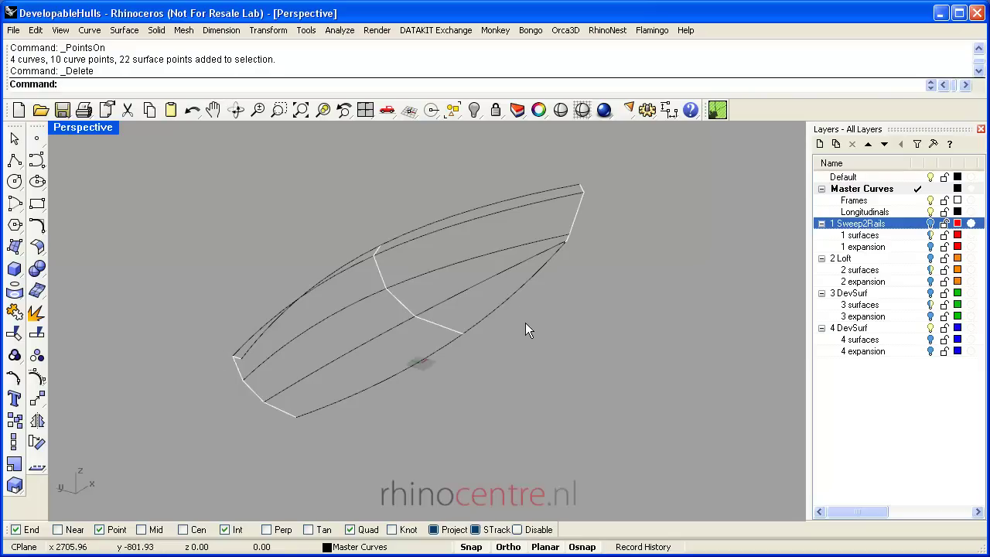
pyautogui.click(122, 31)
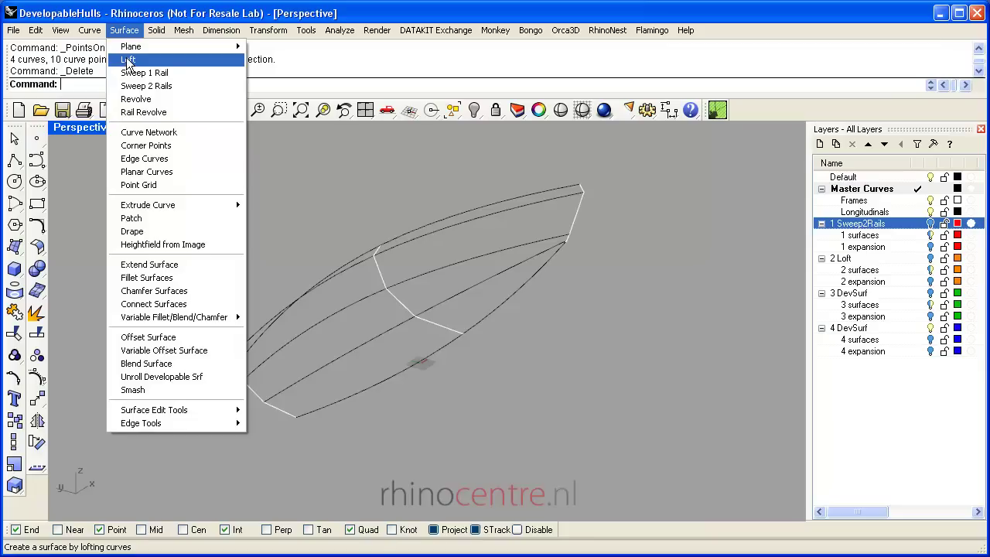
pyautogui.click(127, 59)
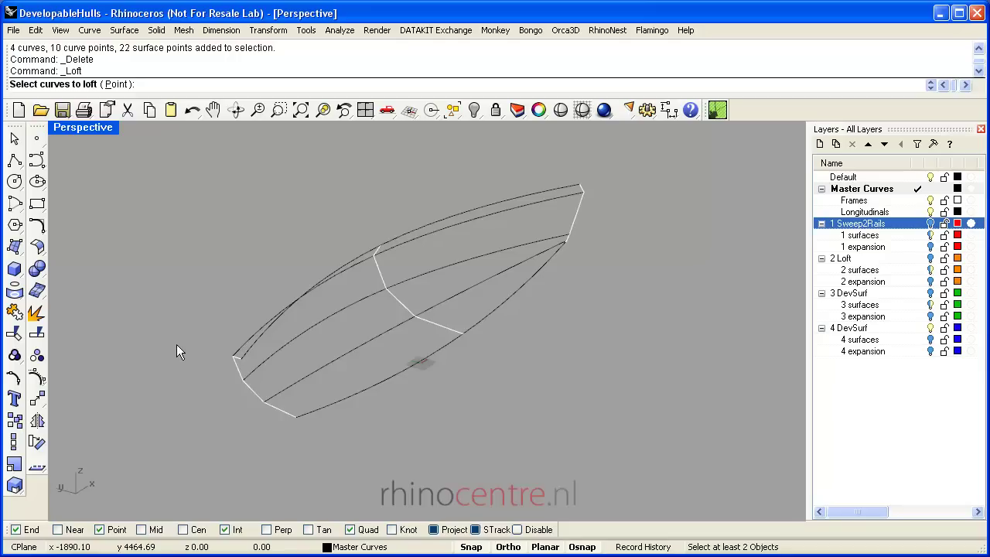
pyautogui.click(329, 402)
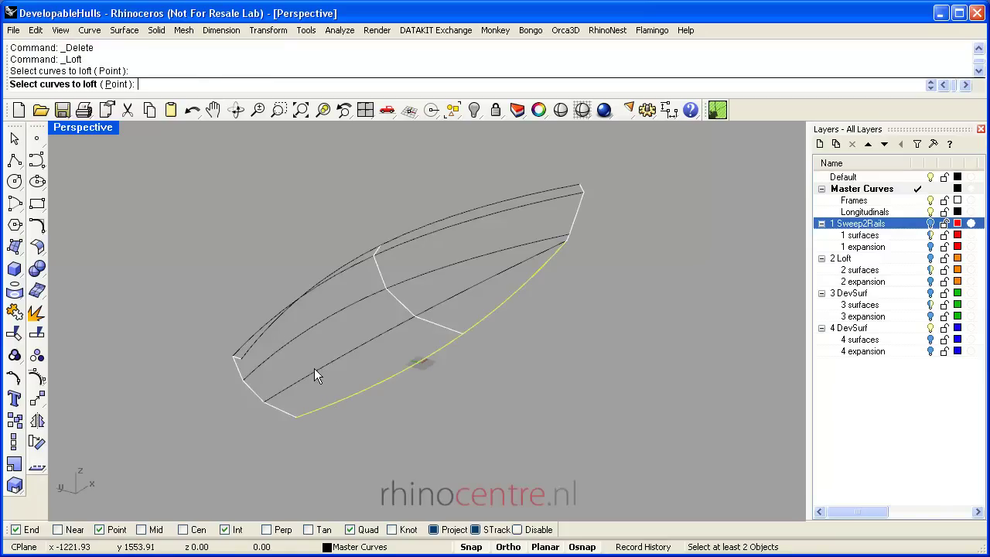
pyautogui.click(314, 370)
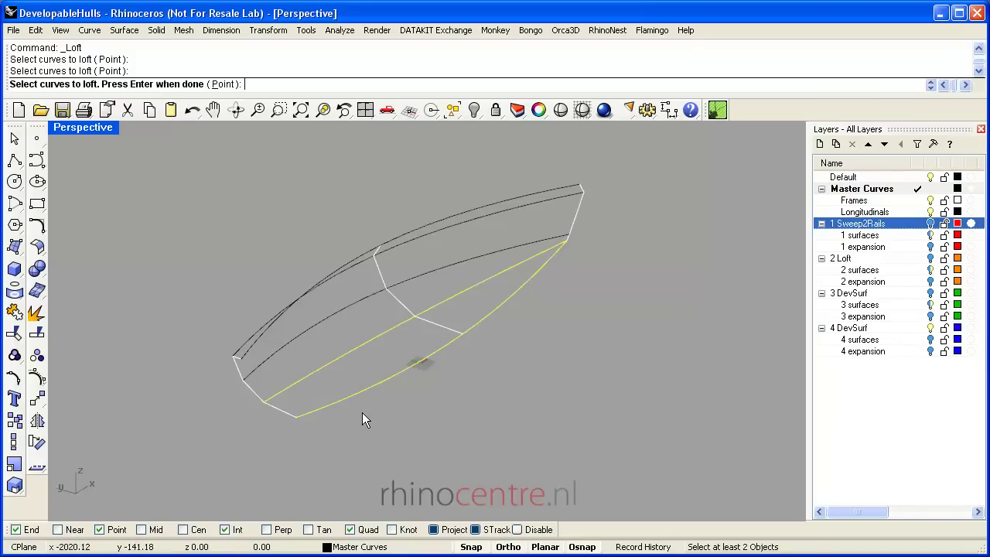
pyautogui.moveTo(356, 403); pyautogui.dragTo(323, 385, button='right')
# Step: Set the loft style to Loose in Loft Options
pyautogui.rightClick(362, 361)
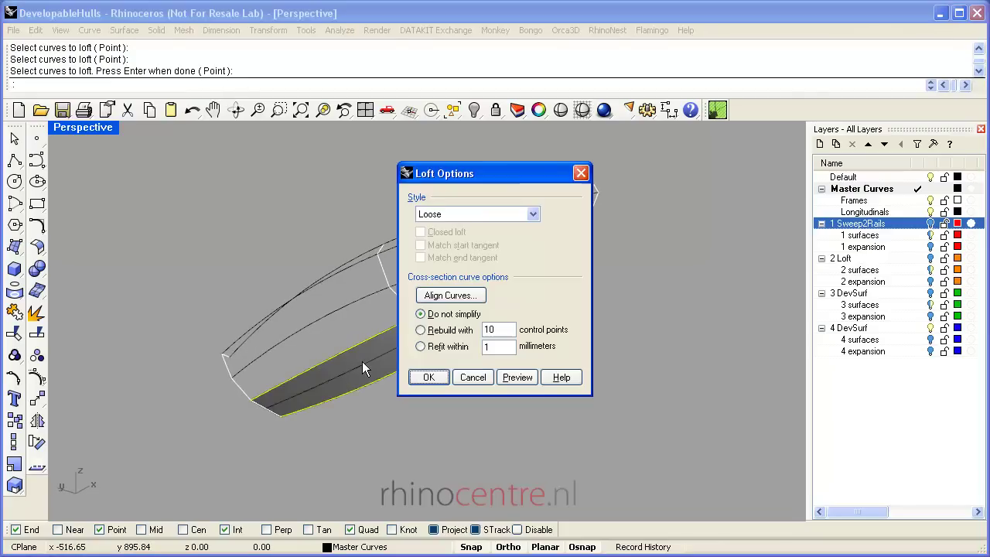
pyautogui.moveTo(459, 173); pyautogui.dragTo(664, 272)
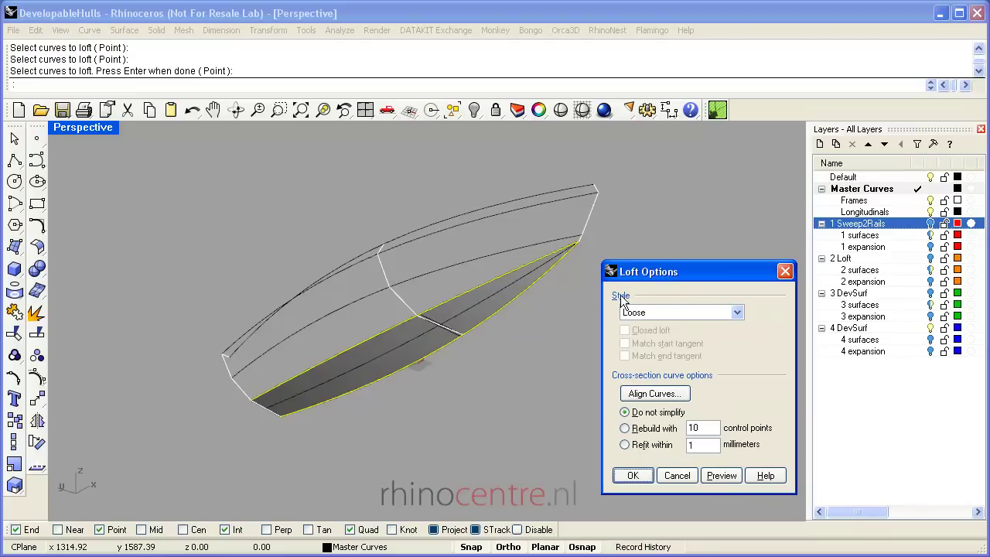
pyautogui.click(737, 312)
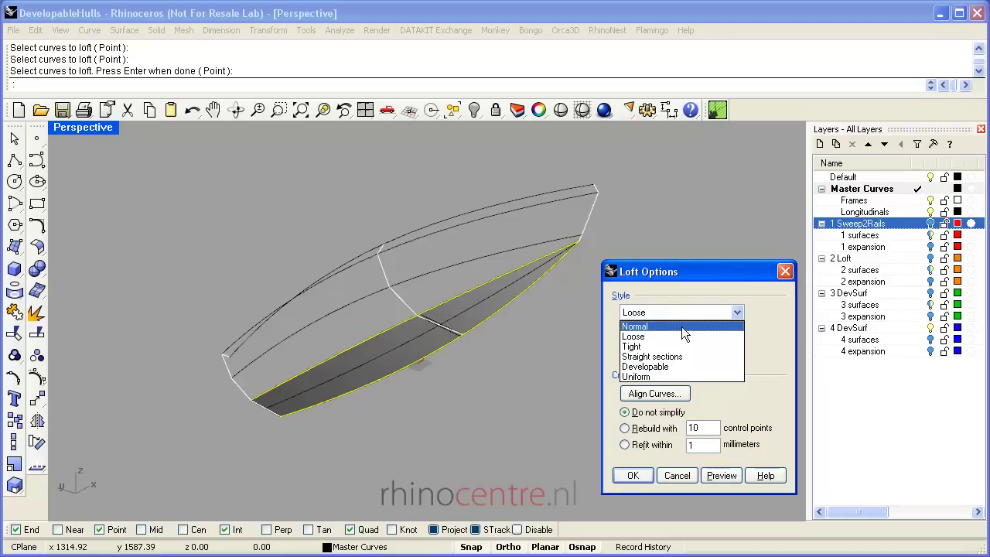
pyautogui.click(634, 338)
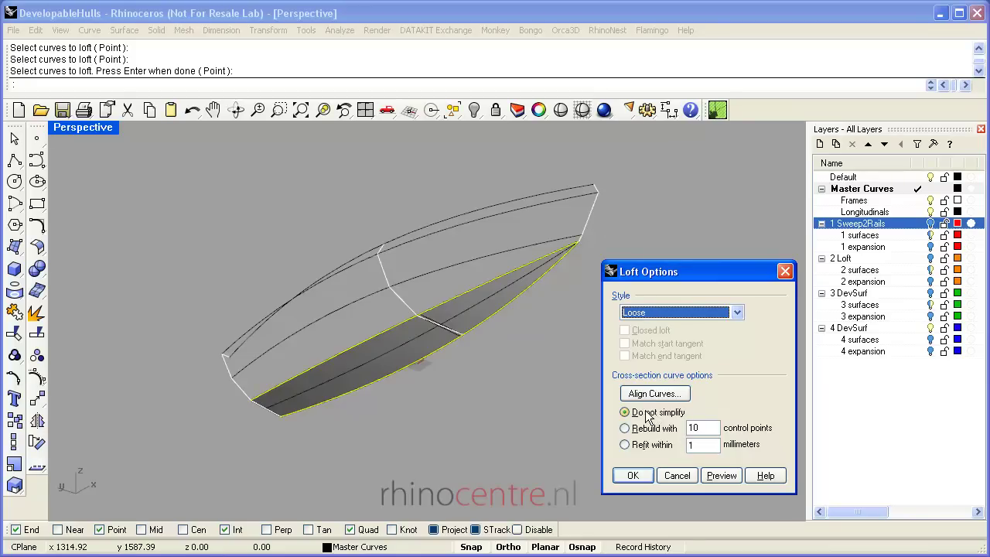
pyautogui.click(632, 475)
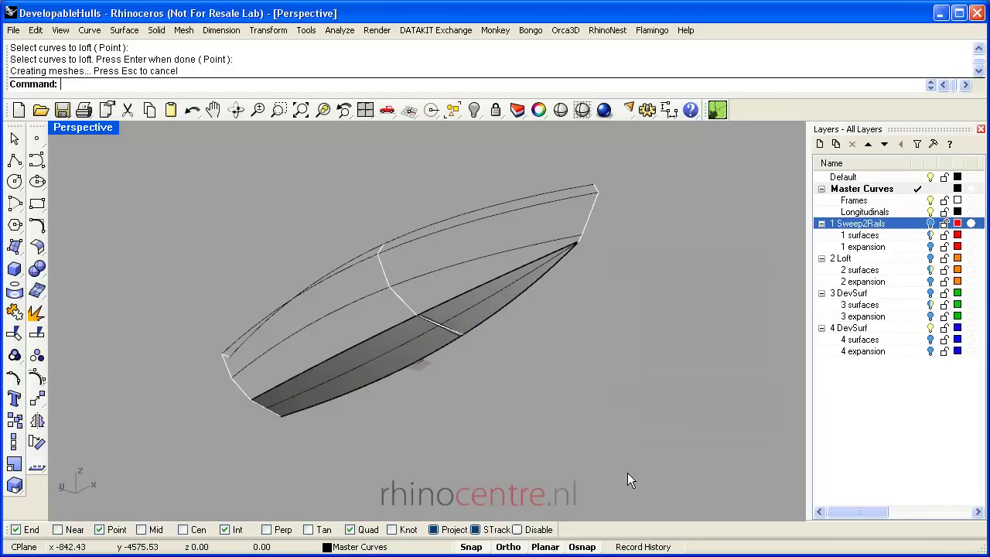
pyautogui.moveTo(534, 417); pyautogui.dragTo(438, 398, button='right')
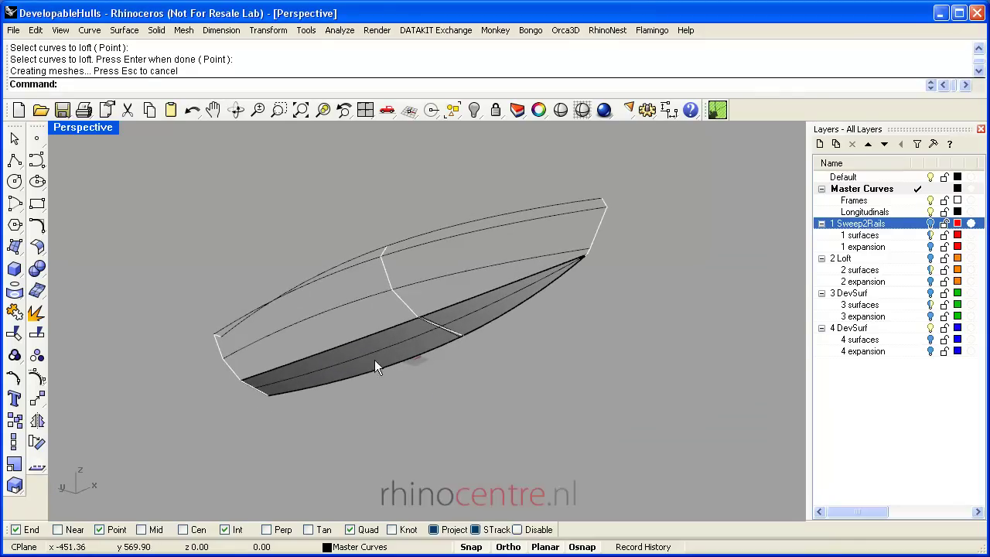
pyautogui.moveTo(342, 360); pyautogui.dragTo(425, 405)
pyautogui.moveTo(425, 405); pyautogui.dragTo(414, 382, button='right')
pyautogui.click(36, 377)
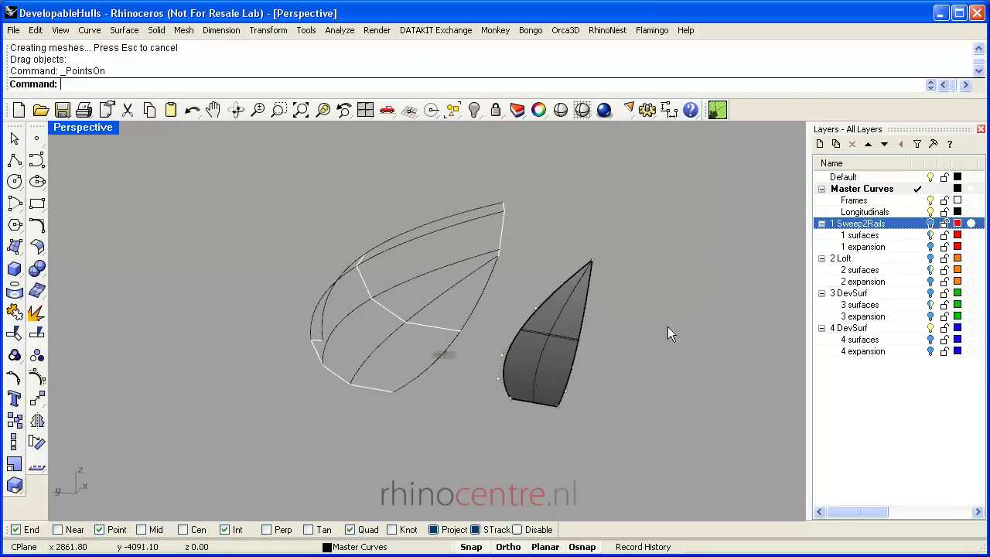
pyautogui.moveTo(674, 318); pyautogui.dragTo(336, 411, button='right')
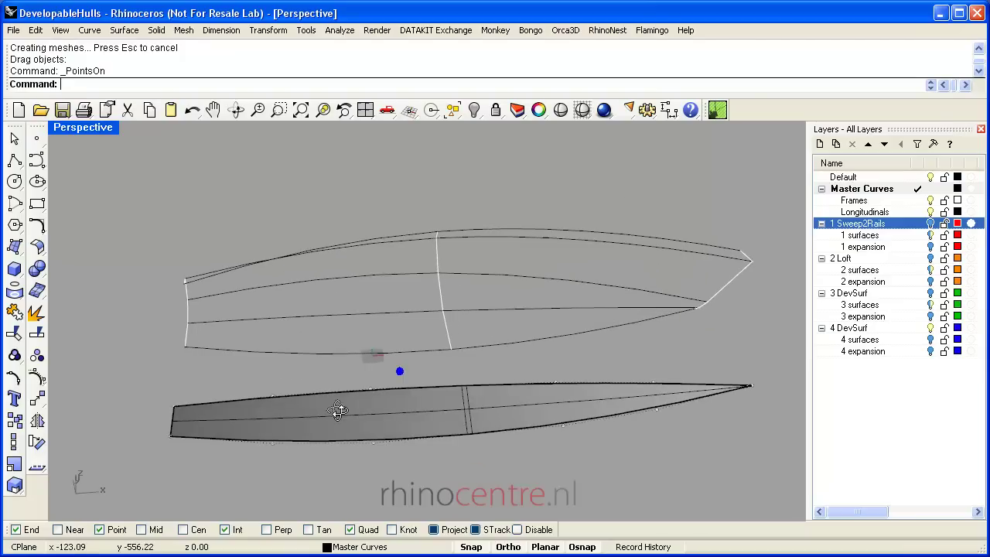
pyautogui.click(334, 352)
pyautogui.keyDown('shift'); pyautogui.click(335, 315); pyautogui.keyUp('shift')
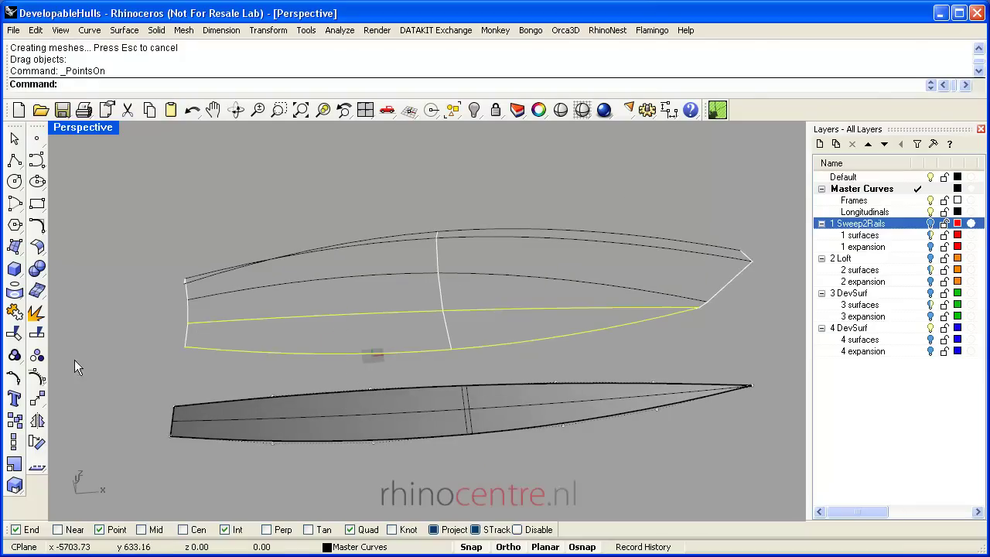
pyautogui.click(36, 376)
pyautogui.moveTo(215, 376); pyautogui.dragTo(313, 349, button='right')
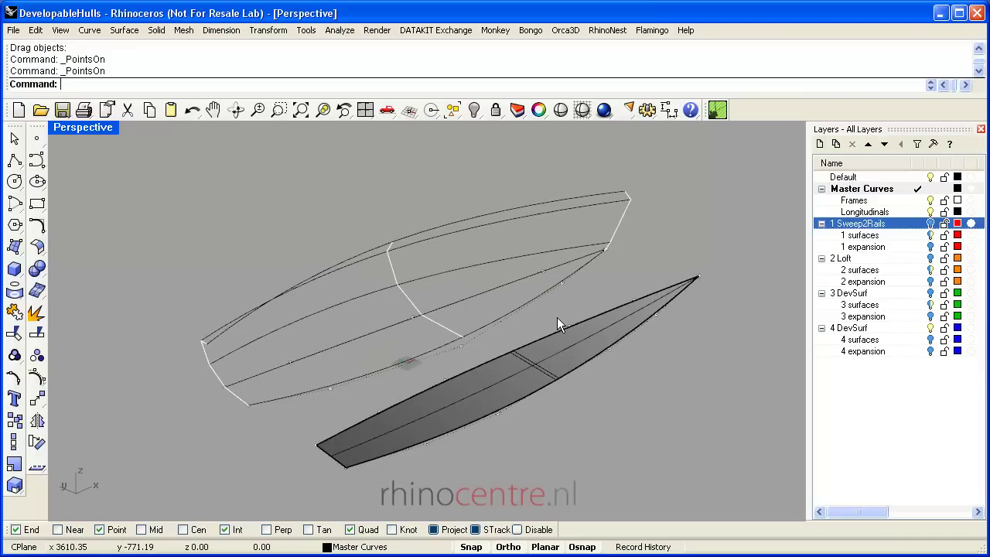
# Step: Loft a second panel between the bottom panel's upper edge and the next longitudinal curve
pyautogui.click(191, 111)
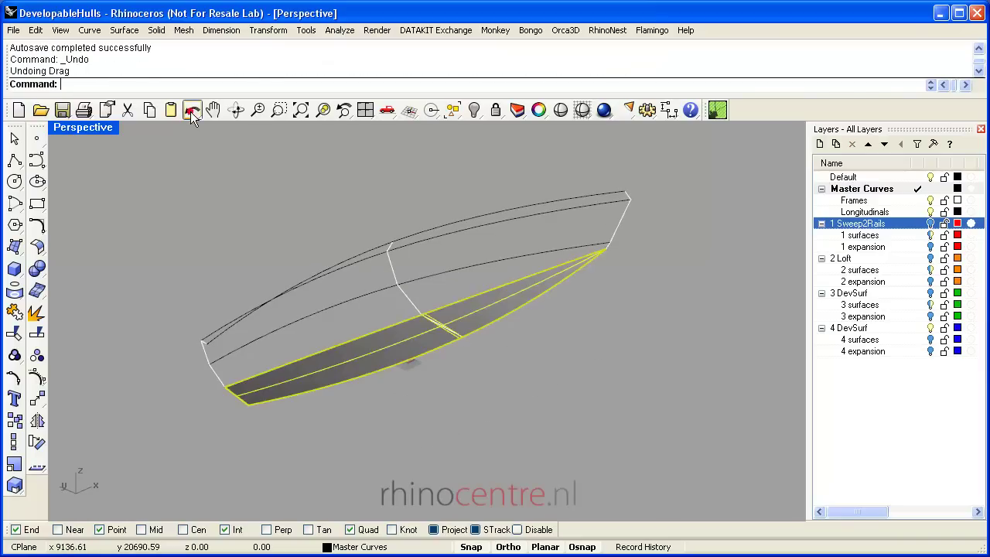
pyautogui.click(165, 187)
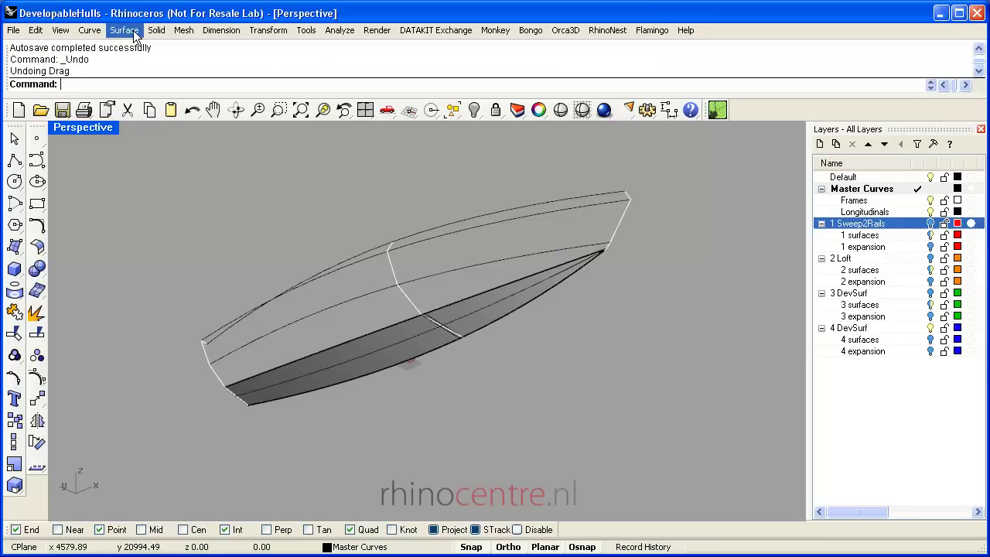
pyautogui.scroll(4, 353, 343)
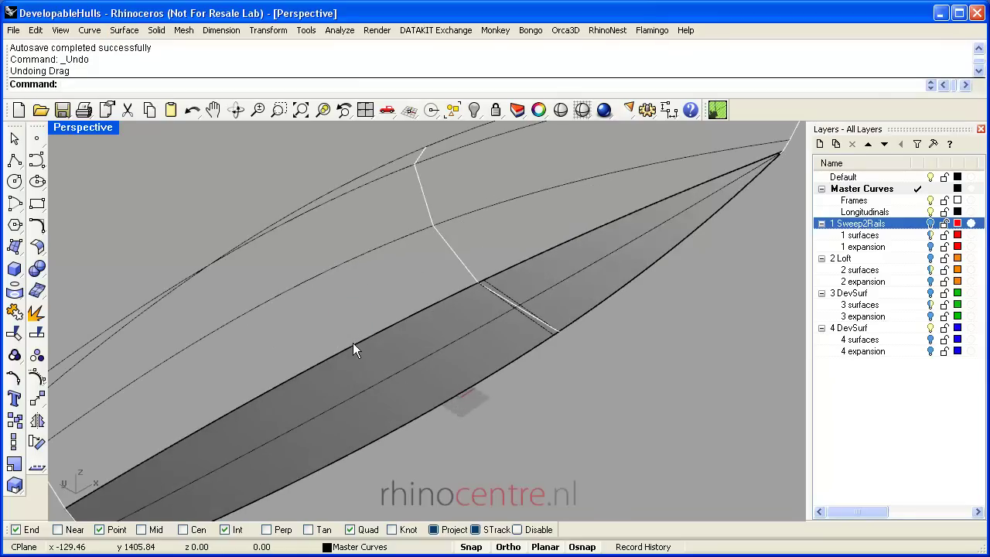
pyautogui.click(352, 342)
pyautogui.click(384, 382)
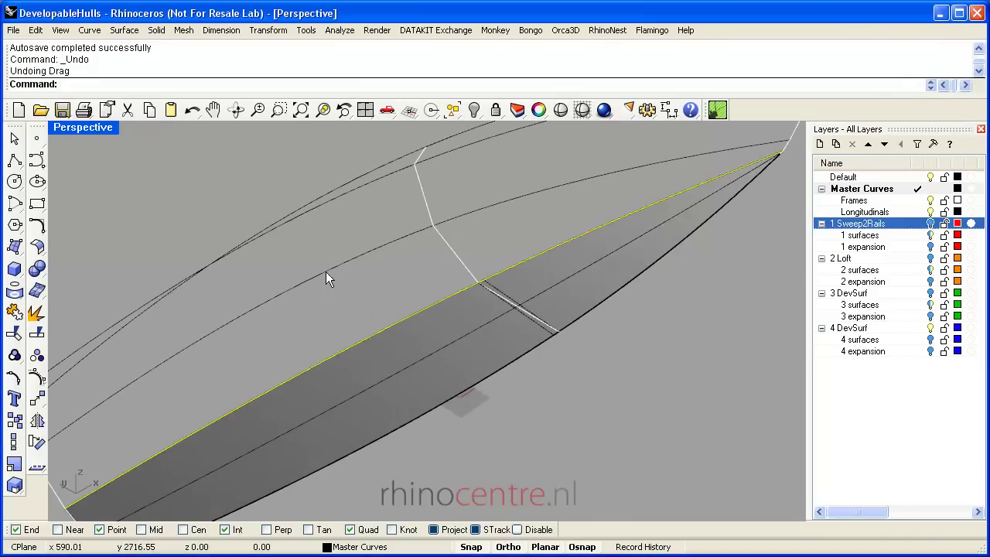
pyautogui.keyDown('shift'); pyautogui.click(325, 270); pyautogui.keyUp('shift')
pyautogui.scroll(-2, 355, 293)
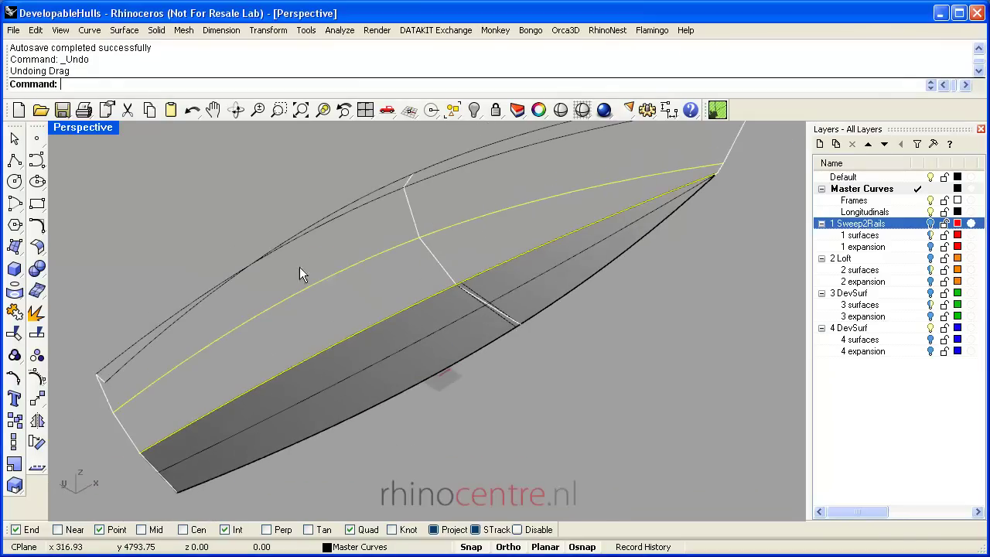
pyautogui.click(124, 29)
pyautogui.click(126, 58)
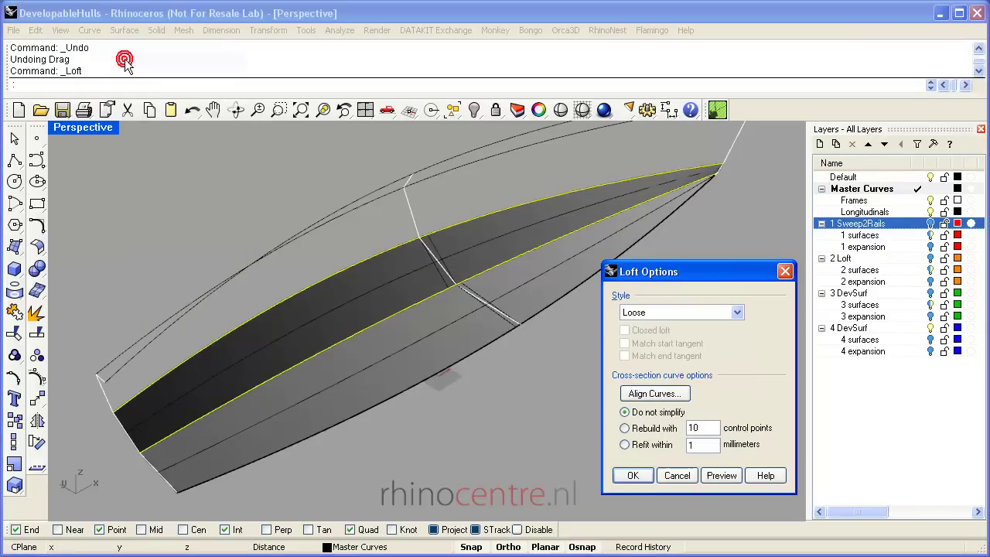
pyautogui.click(632, 474)
# Step: Delete both lofted panels, leaving only the hull curves
pyautogui.moveTo(634, 460); pyautogui.dragTo(608, 371, button='right')
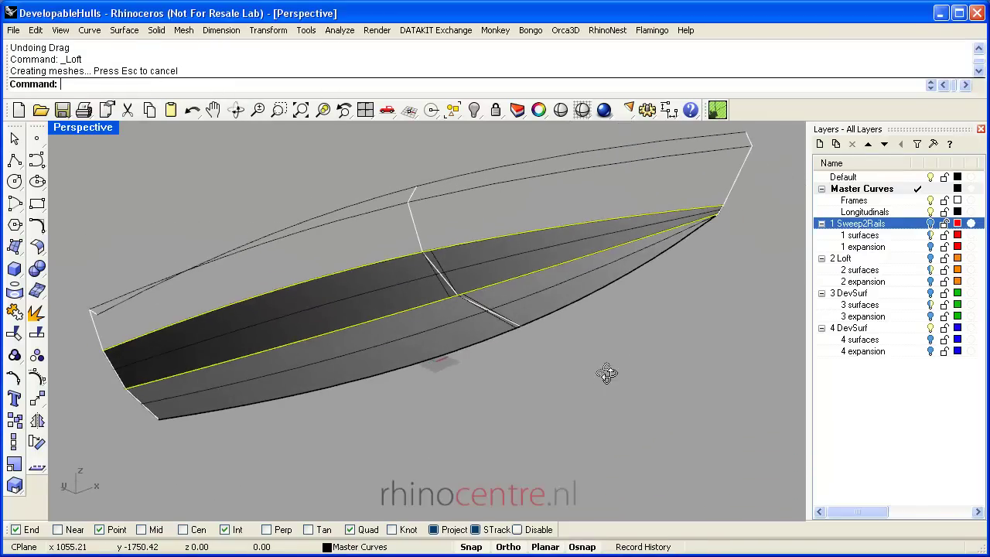
pyautogui.click(573, 287)
pyautogui.press('Delete')
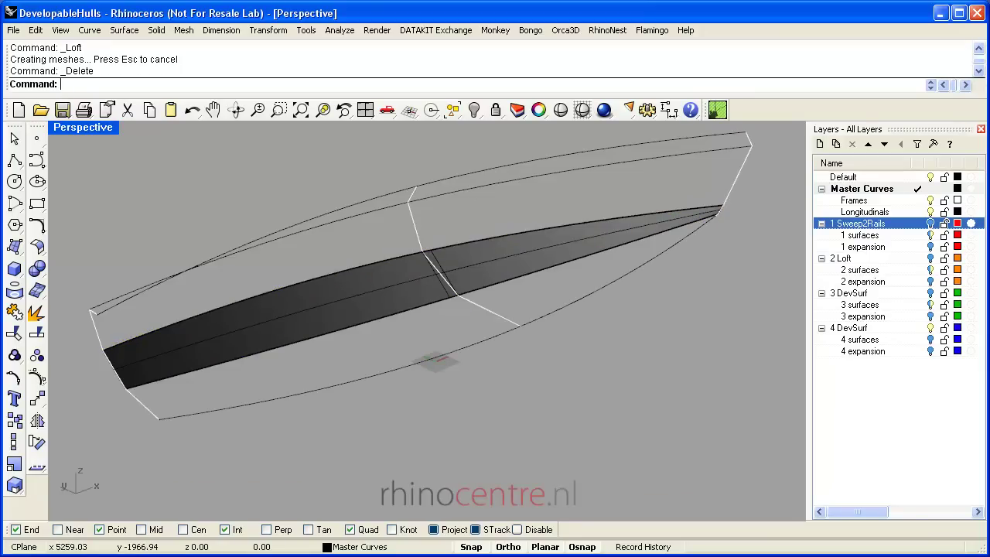
pyautogui.click(649, 236)
pyautogui.press('Delete')
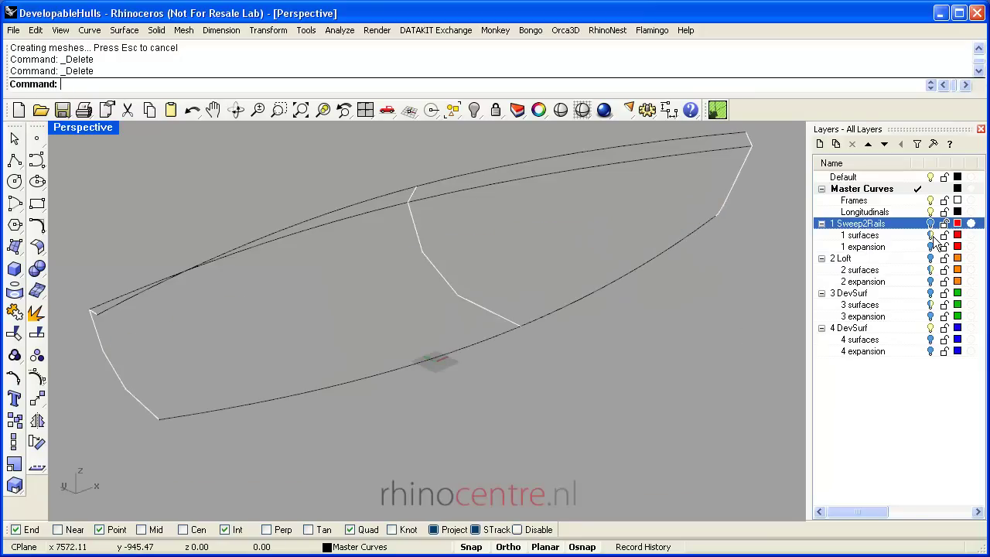
pyautogui.click(930, 259)
pyautogui.moveTo(714, 293); pyautogui.dragTo(671, 301, button='right')
pyautogui.click(508, 233)
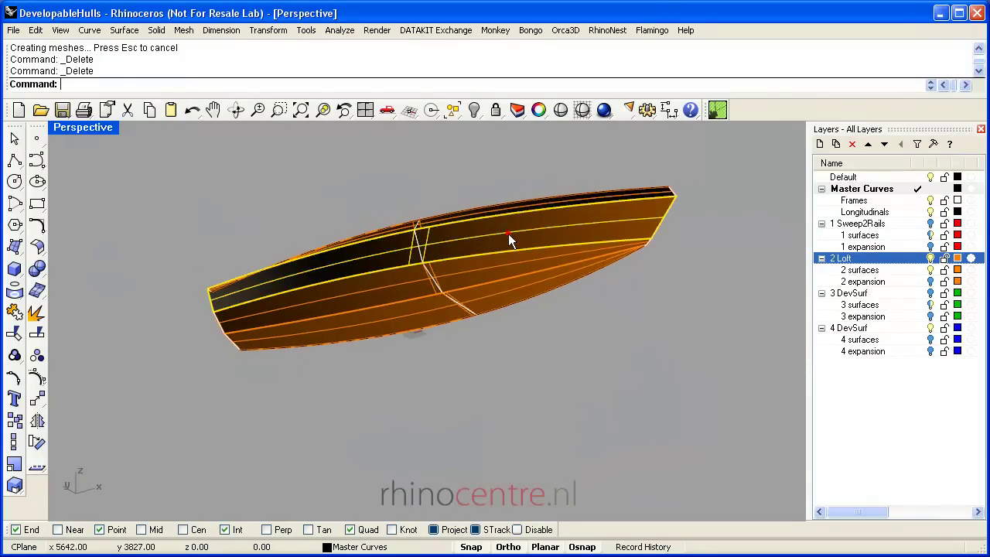
pyautogui.keyDown('shift'); pyautogui.click(506, 259); pyautogui.keyUp('shift')
pyautogui.keyDown('shift'); pyautogui.click(521, 290); pyautogui.keyUp('shift')
pyautogui.keyDown('shift'); pyautogui.click(530, 204); pyautogui.keyUp('shift')
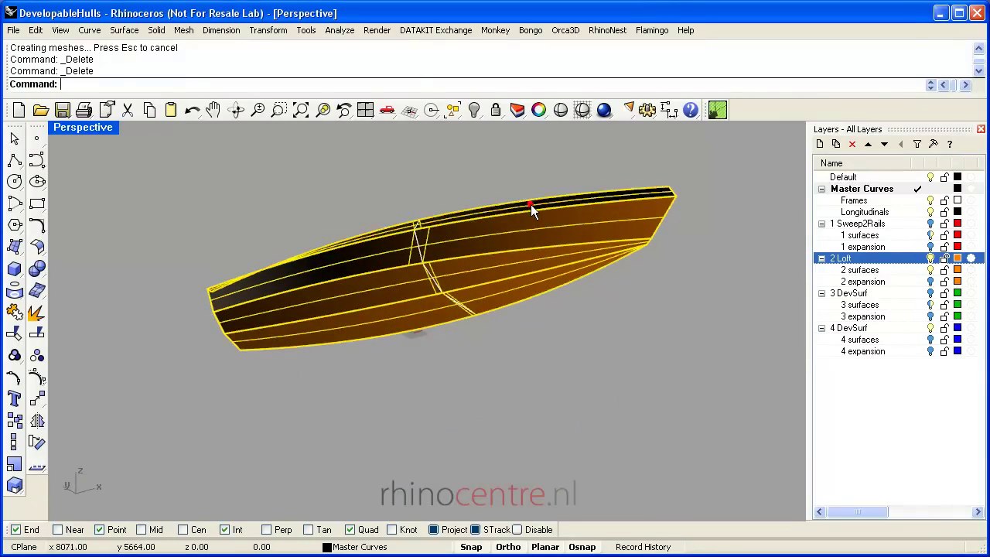
pyautogui.click(36, 376)
pyautogui.moveTo(184, 304)
pyautogui.mouseDown(button='right')
pyautogui.moveTo(348, 295)
pyautogui.moveTo(490, 166)
pyautogui.moveTo(529, 170)
pyautogui.moveTo(194, 332)
pyautogui.moveTo(185, 309)
pyautogui.mouseUp(button='right')
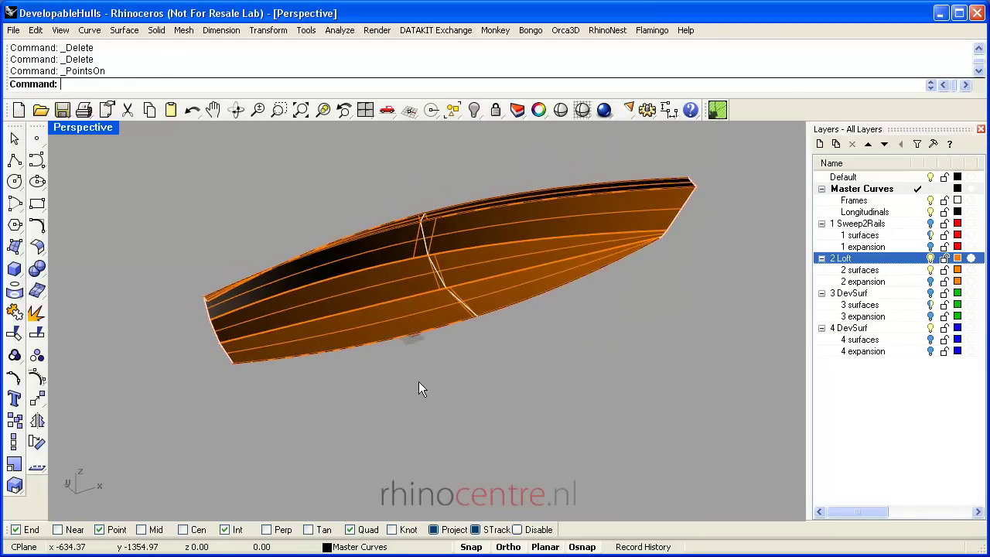
pyautogui.moveTo(419, 388); pyautogui.dragTo(303, 293, button='right')
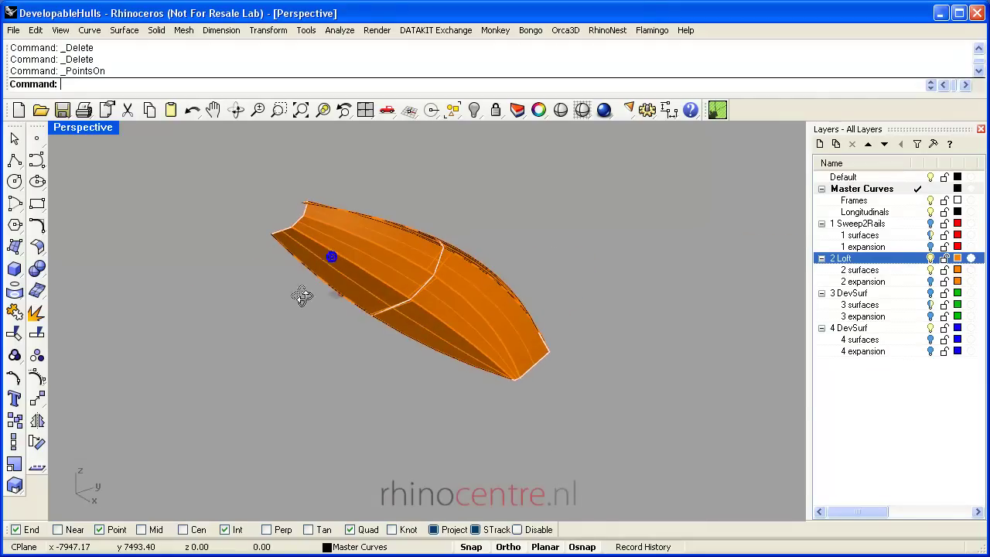
pyautogui.click(930, 258)
pyautogui.moveTo(353, 315); pyautogui.dragTo(452, 316, button='right')
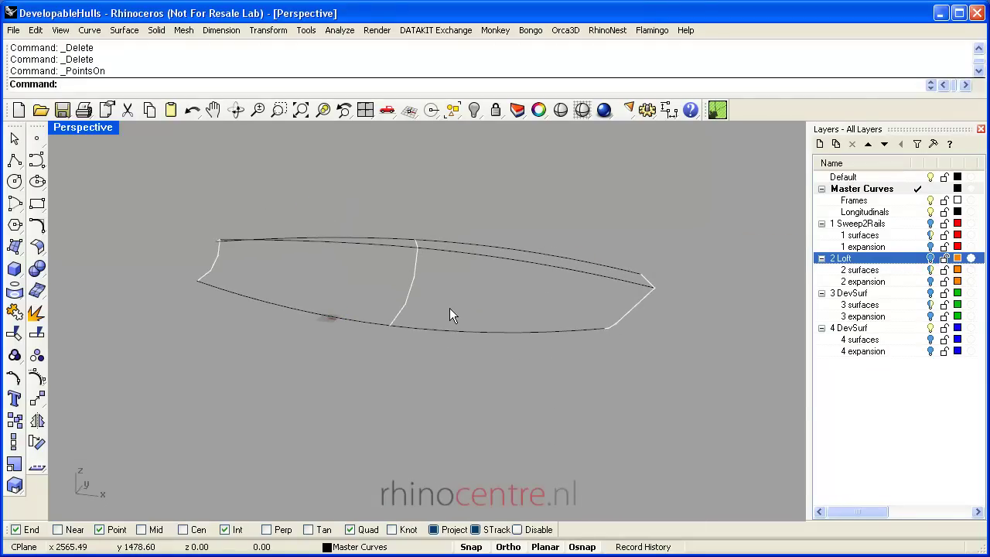